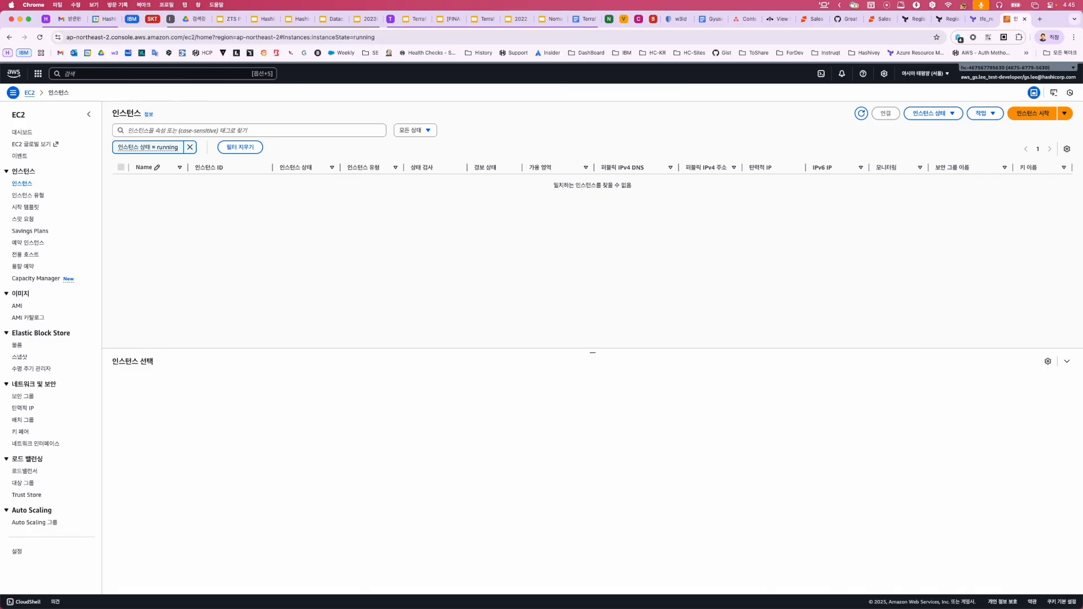
Switch from the AWS console to the terraform-platform-engineering-demo GitHub repository page.
{"action": "key", "text": "ctrl+Right"}
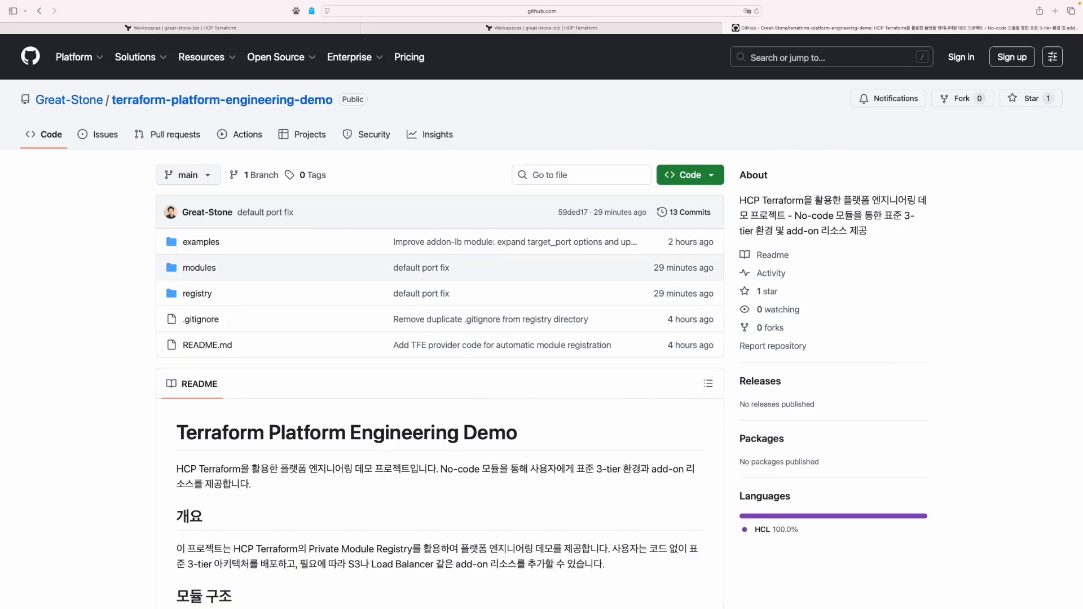
Browse the repository's modules folder, then go back to the HCP Terraform workspaces.
{"action": "left_click", "coordinate": [199, 268]}
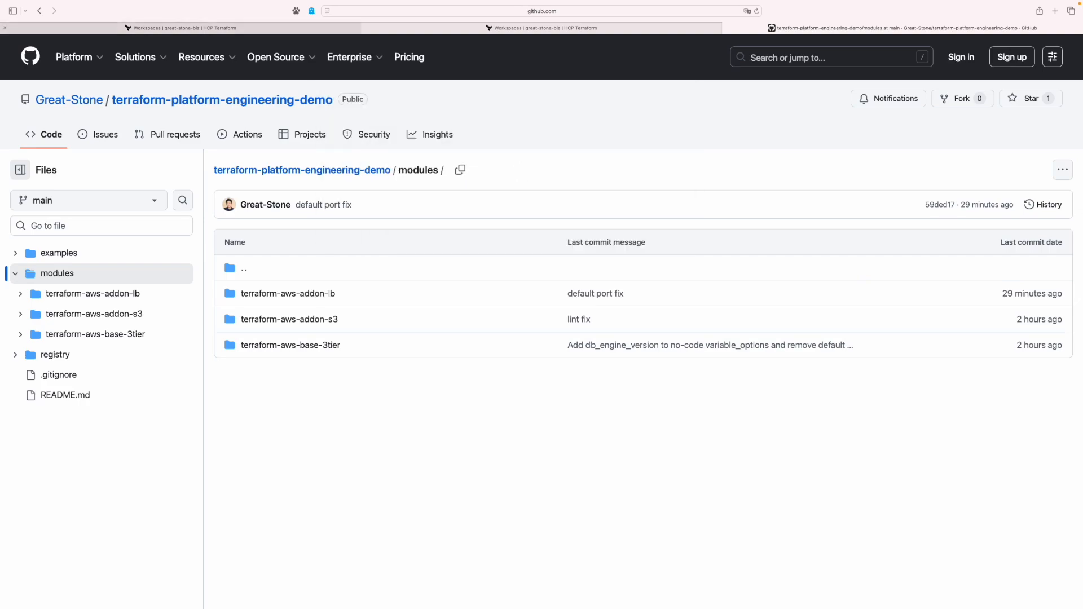
{"action": "left_click", "coordinate": [186, 27]}
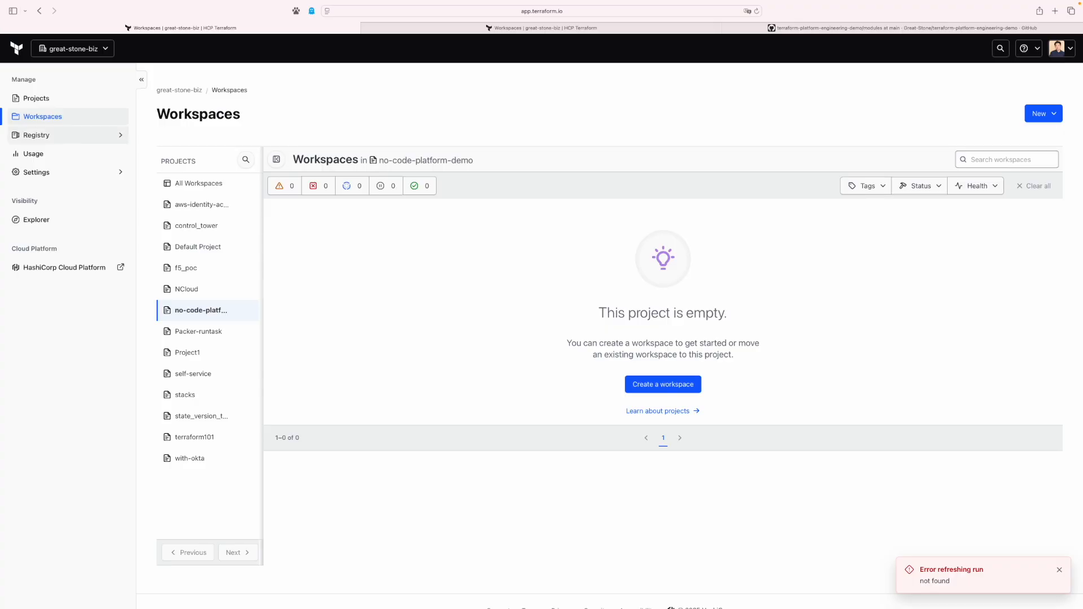
Filter the private registry by 'platform' and open and reload the platform-demo-base-3tier module.
{"action": "left_click", "coordinate": [36, 135]}
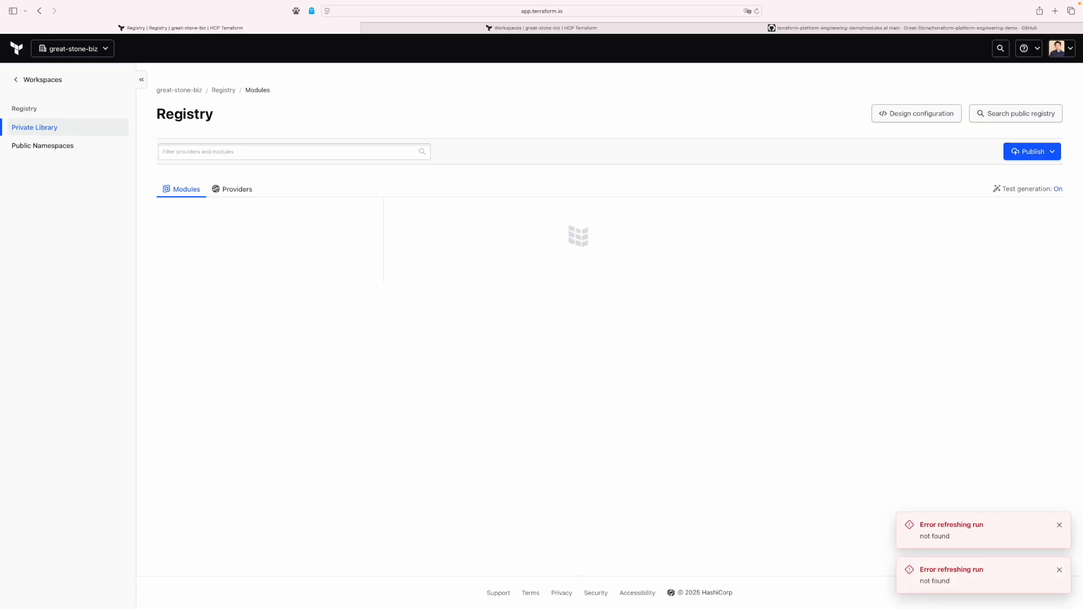
{"action": "type", "text": "platform"}
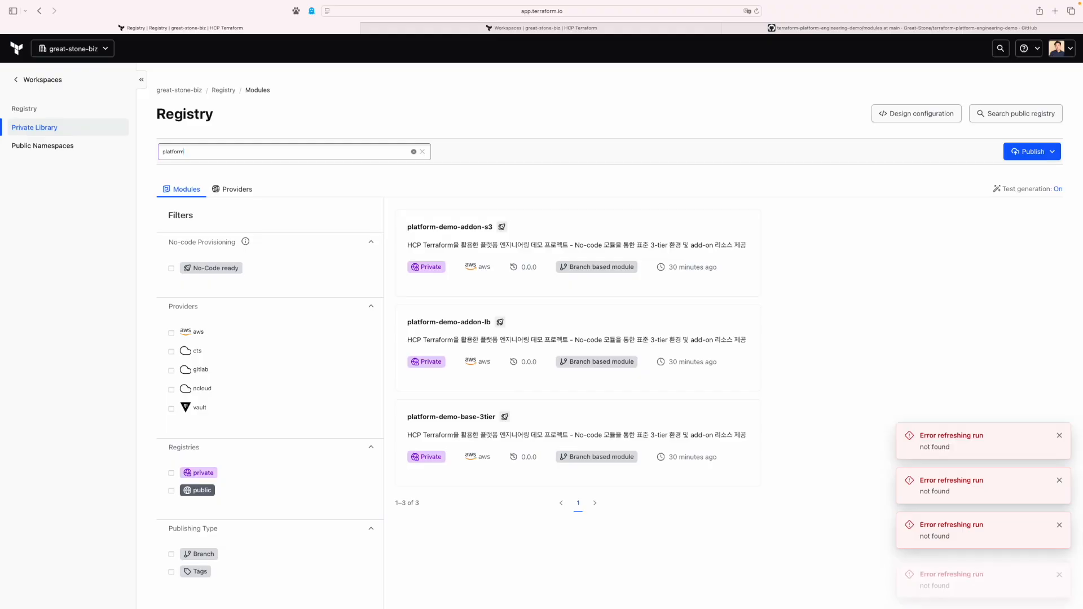
{"action": "left_click", "coordinate": [451, 418]}
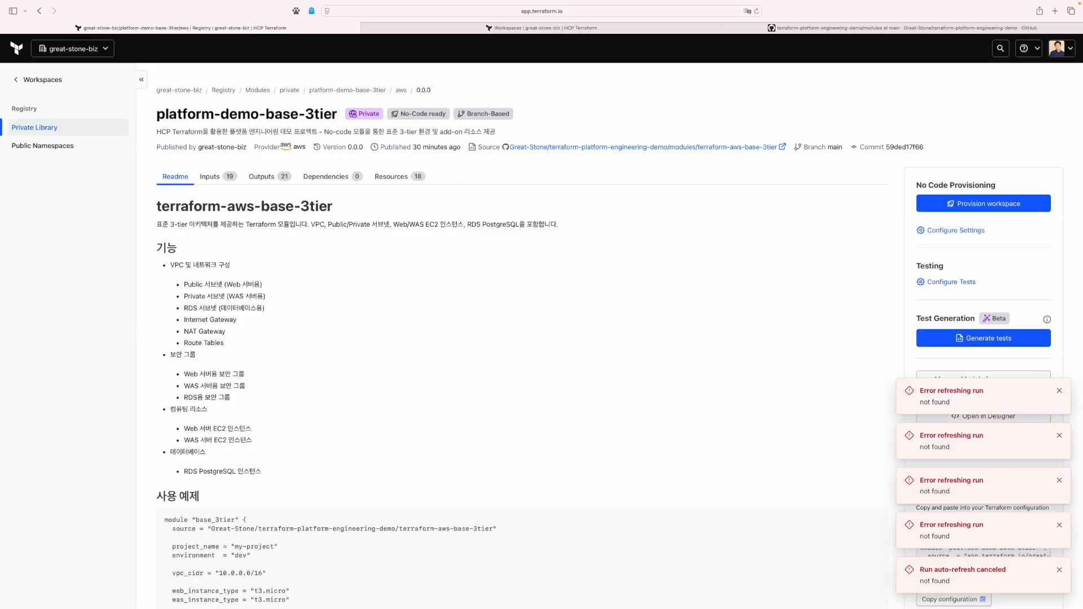
{"action": "key", "text": "super+r"}
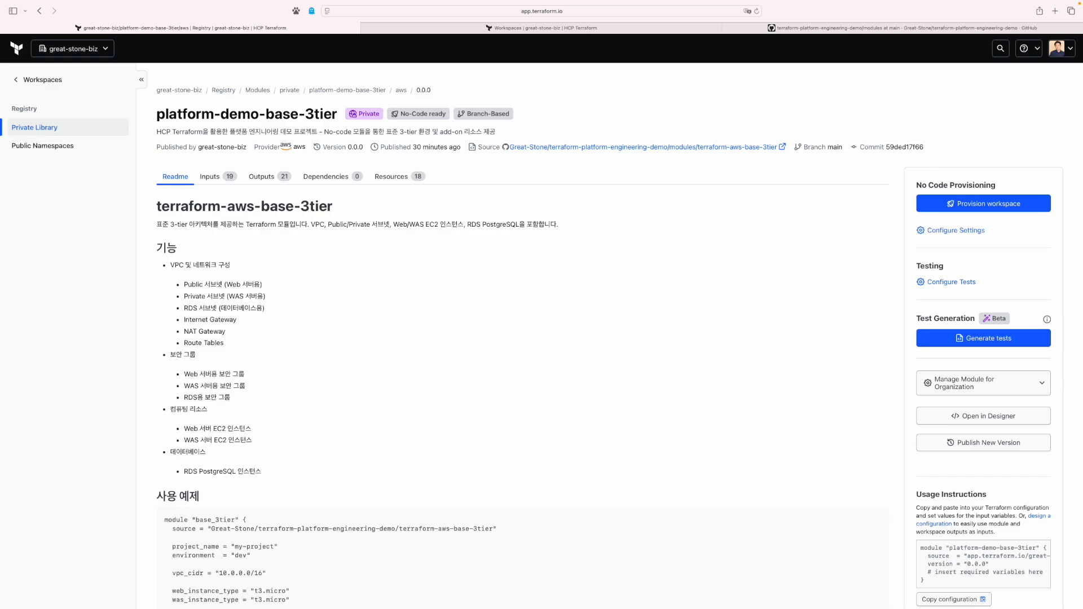
Start provisioning from the module, choose PostgreSQL 17.5 and enter the database password.
{"action": "left_click", "coordinate": [988, 204]}
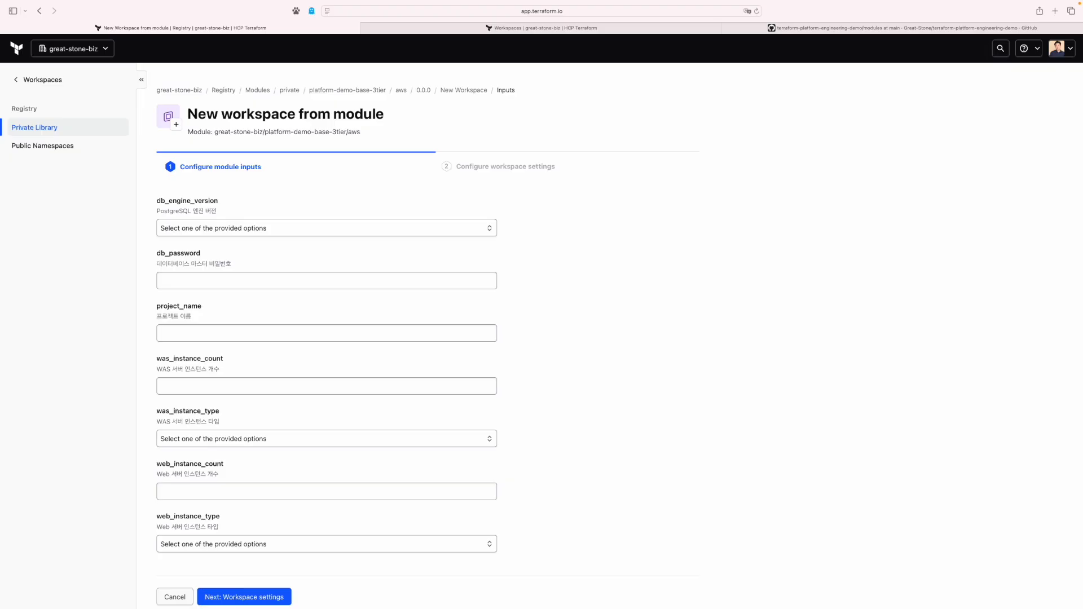
{"action": "left_click", "coordinate": [327, 228]}
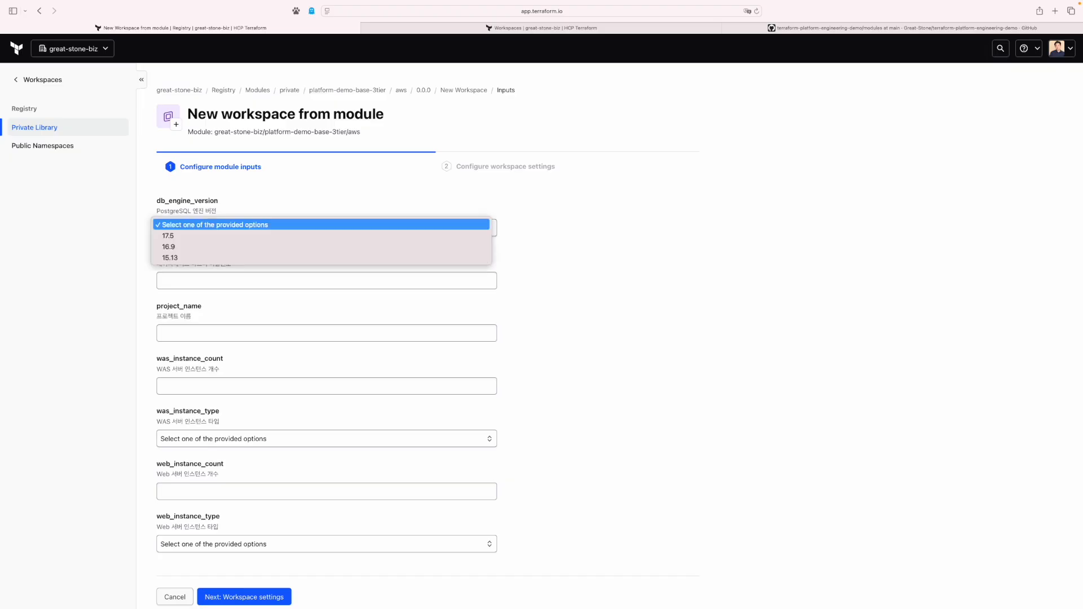
{"action": "left_click", "coordinate": [327, 236]}
{"action": "left_click", "coordinate": [327, 280]}
{"action": "type", "text": "mypassword!"}
Set project name demo and one t3.micro WAS instance.
{"action": "key", "text": "Tab"}
{"action": "type", "text": "dem"}
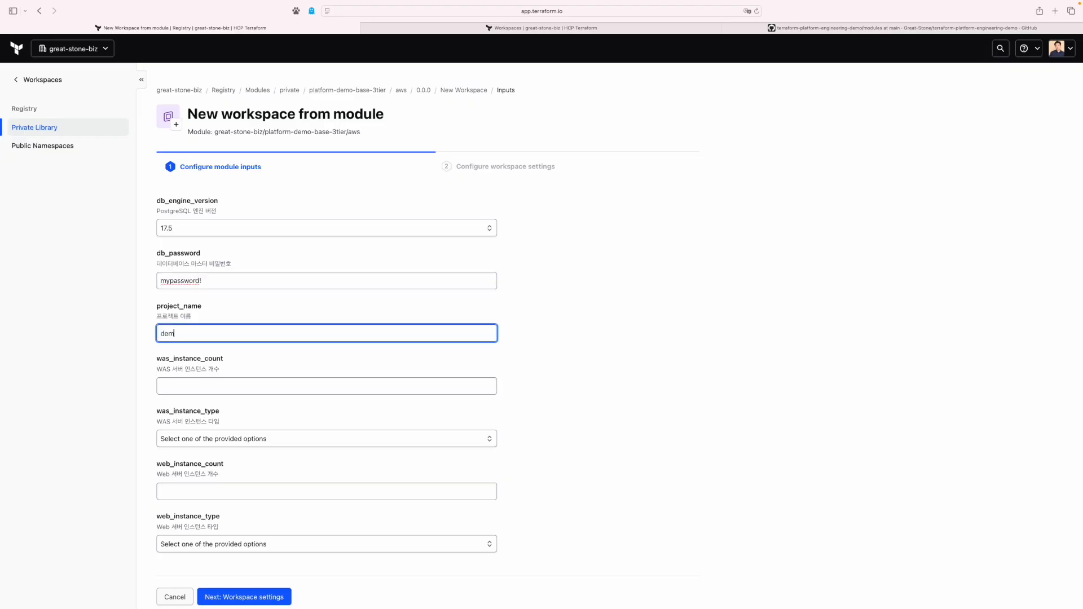
{"action": "type", "text": "o"}
{"action": "key", "text": "Tab"}
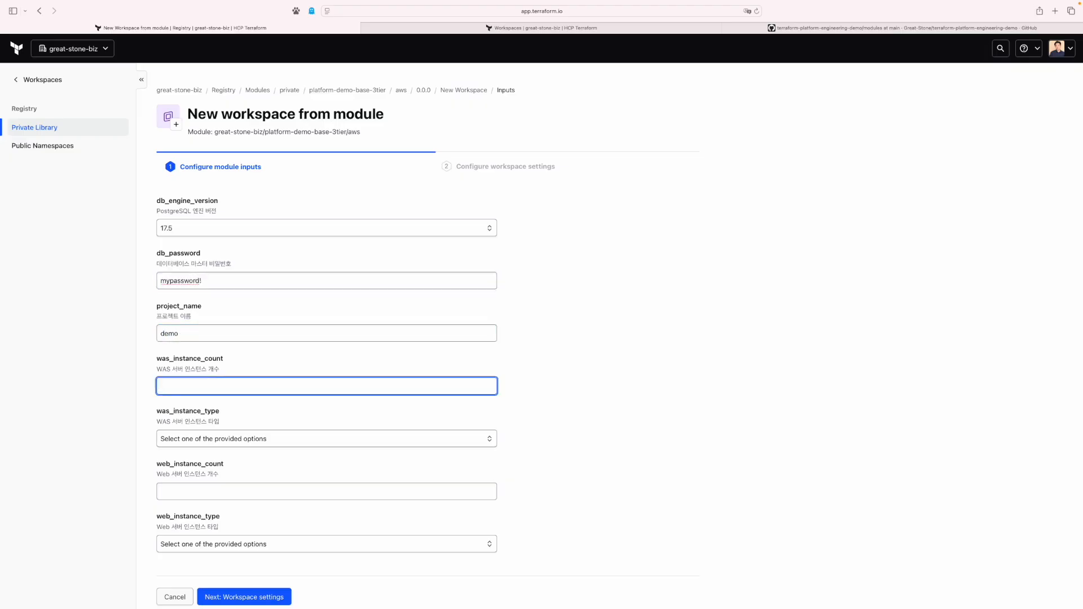
{"action": "type", "text": "1"}
{"action": "key", "text": "Tab"}
{"action": "key", "text": "Down"}
{"action": "key", "text": "Down"}
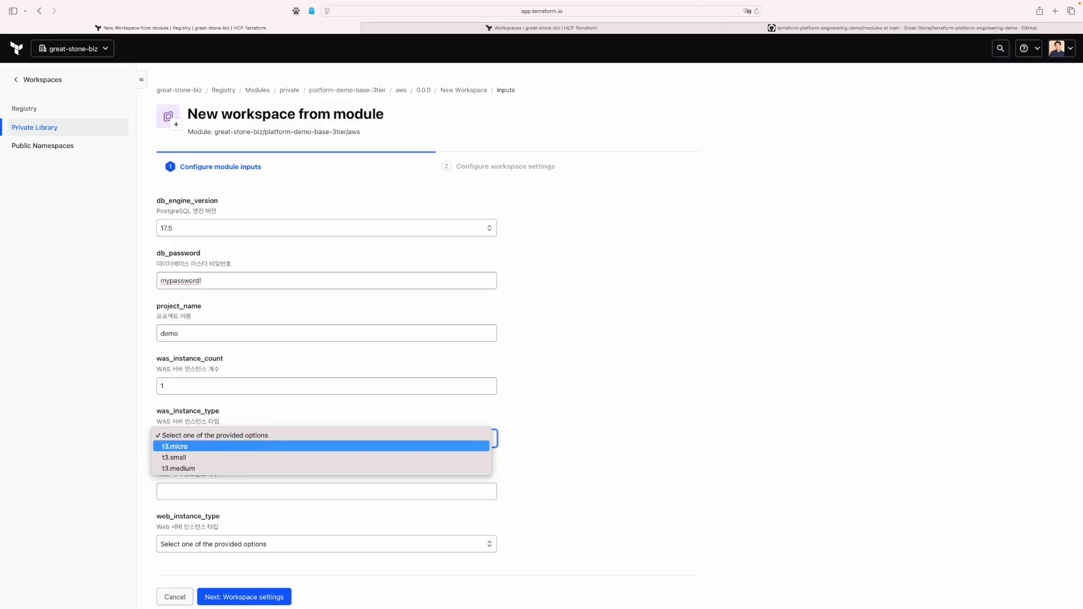
{"action": "key", "text": "Return"}
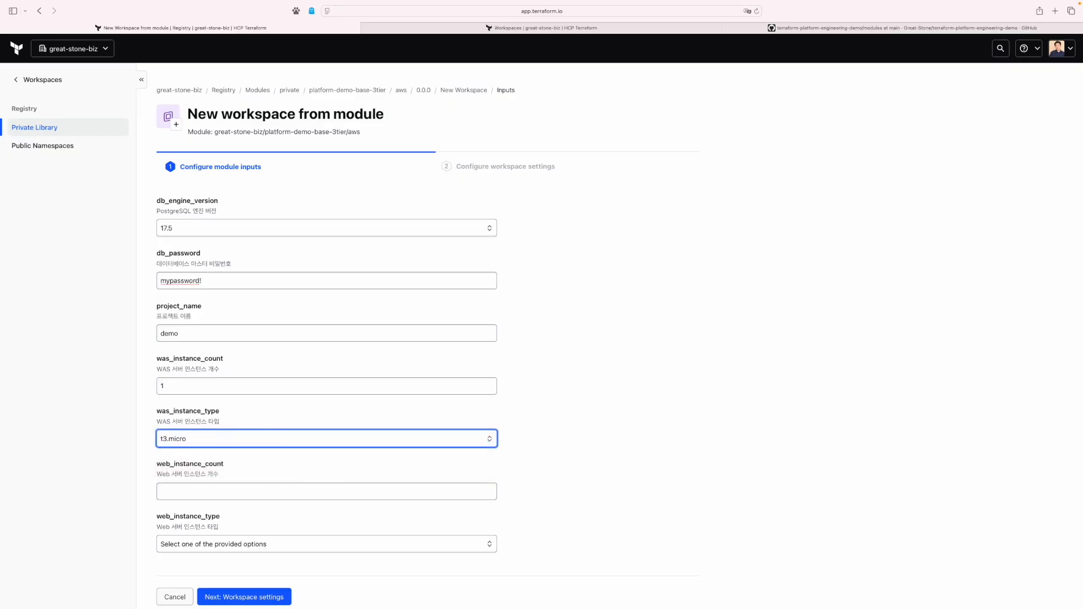
Set one t3.micro web instance and advance to workspace settings.
{"action": "key", "text": "Tab"}
{"action": "type", "text": "1"}
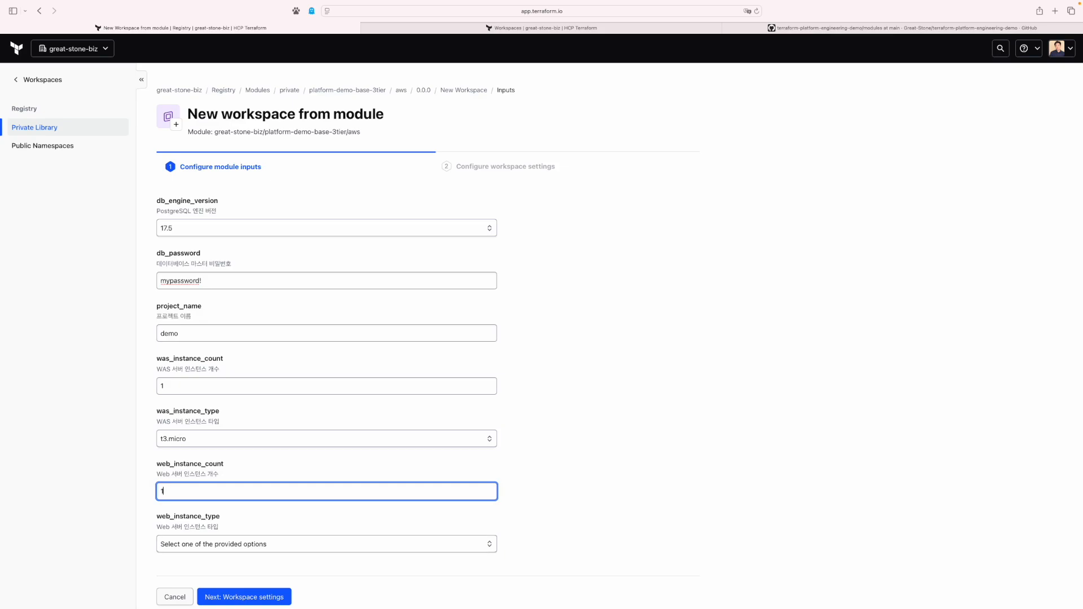
{"action": "key", "text": "Tab"}
{"action": "key", "text": "Down"}
{"action": "key", "text": "Down"}
{"action": "key", "text": "Return"}
{"action": "key", "text": "Tab"}
{"action": "key", "text": "Return"}
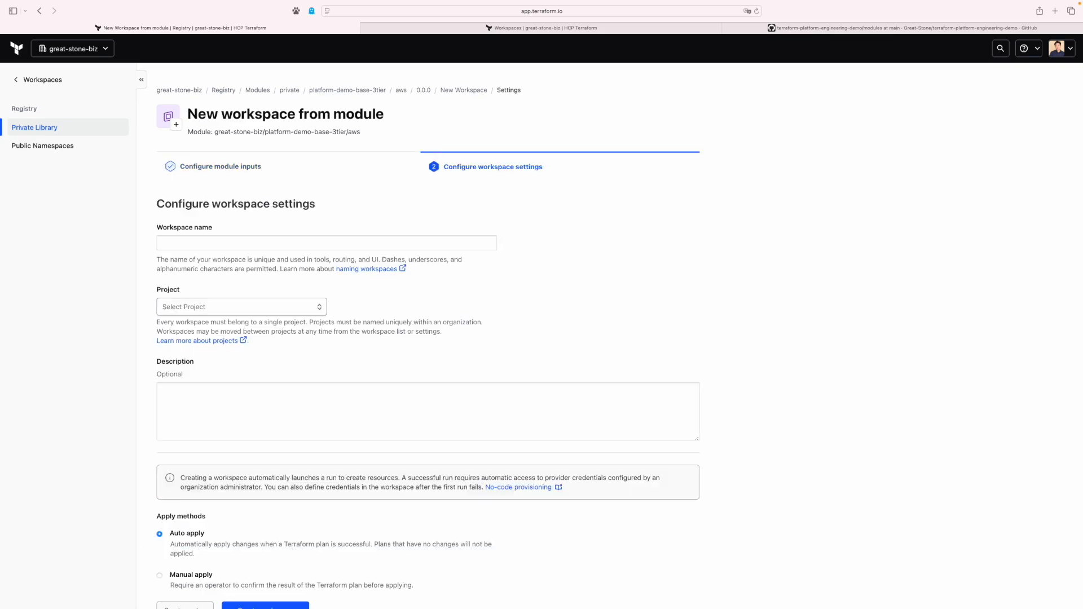
Name the workspace demo-base-3tier, place it in no-code-platform-demo, and create it.
{"action": "key", "text": "Tab"}
{"action": "type", "text": "demo-base-3tier"}
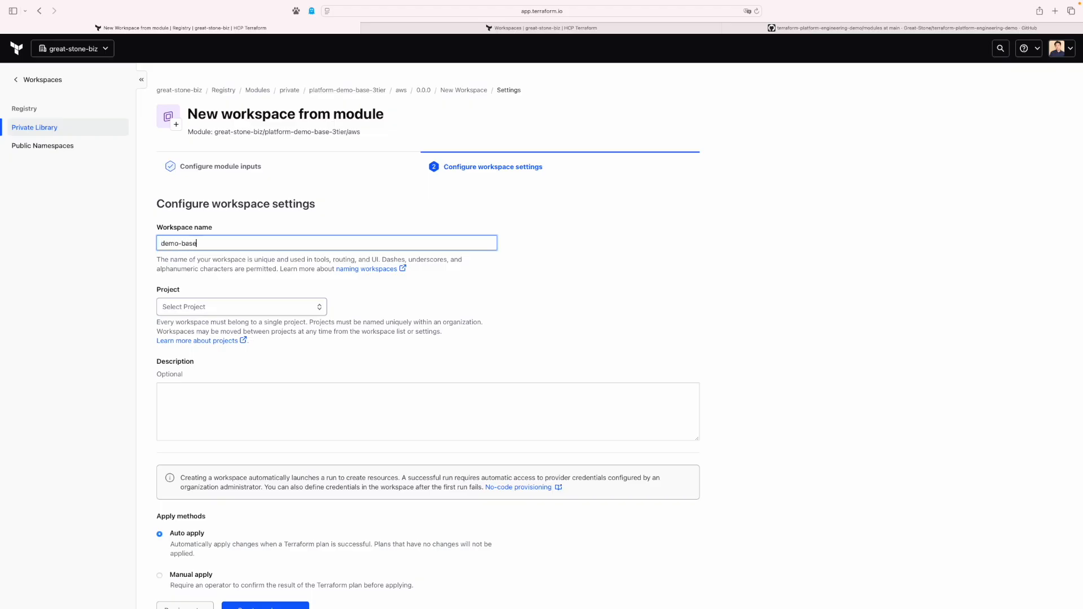
{"action": "key", "text": "Tab"}
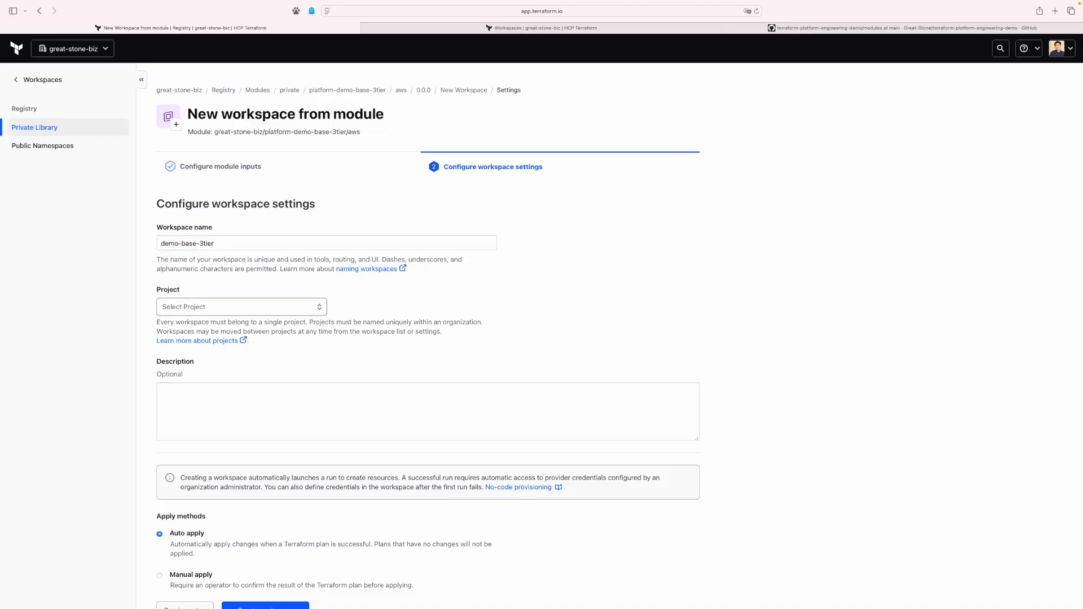
{"action": "left_click", "coordinate": [241, 307]}
{"action": "scroll", "coordinate": [242, 369], "scroll_direction": "down", "scroll_amount": 2}
{"action": "key", "text": "Down"}
{"action": "key", "text": "Return"}
{"action": "scroll", "coordinate": [268, 553], "scroll_direction": "down", "scroll_amount": 3}
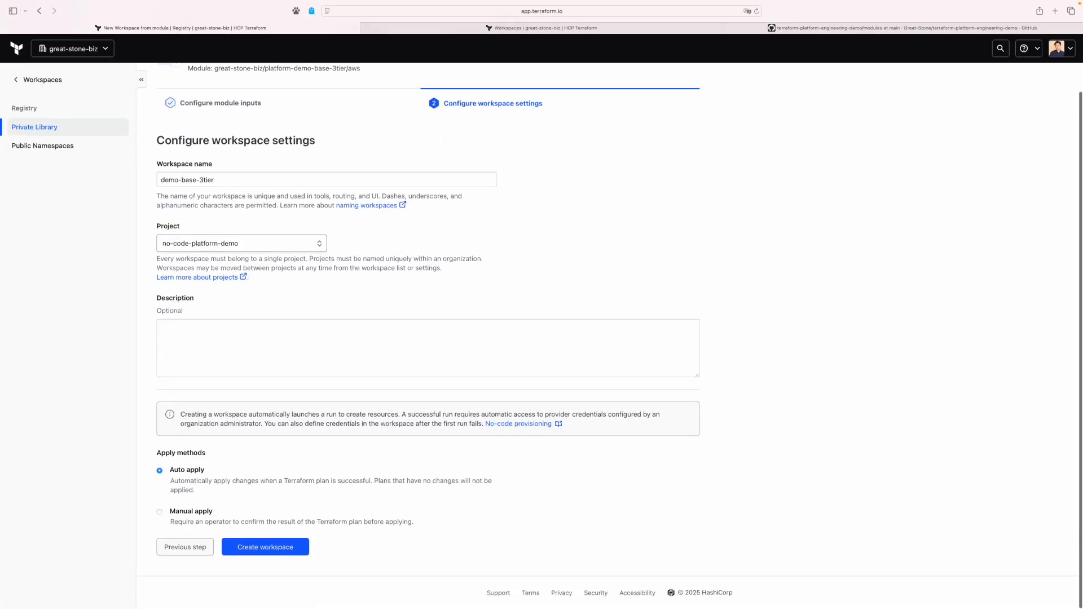
{"action": "left_click", "coordinate": [265, 547]}
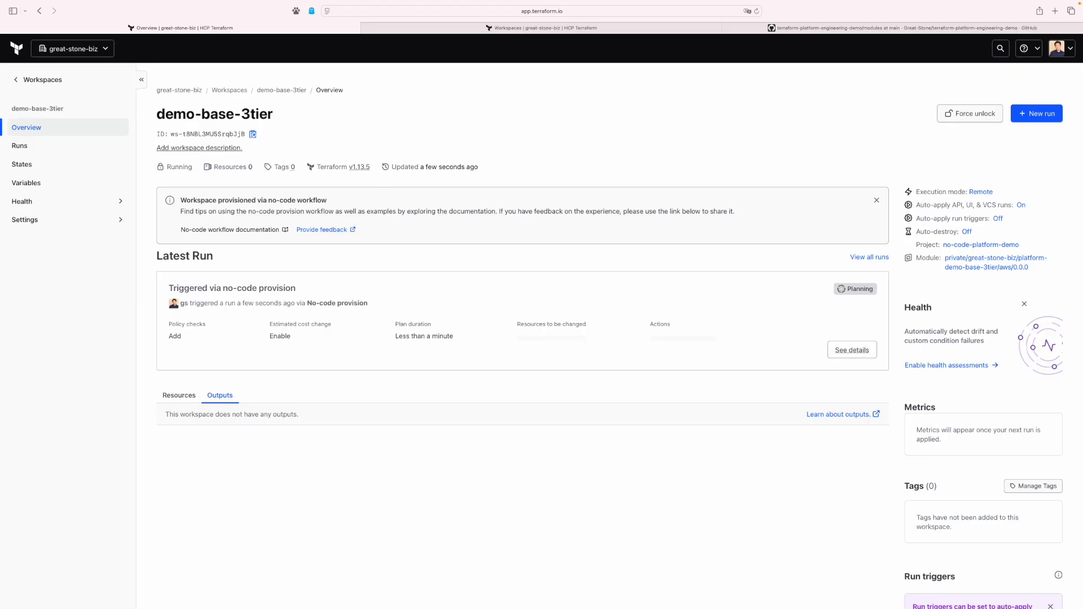
Open the latest run and scroll through the apply log of created AWS resources.
{"action": "left_click", "coordinate": [852, 350]}
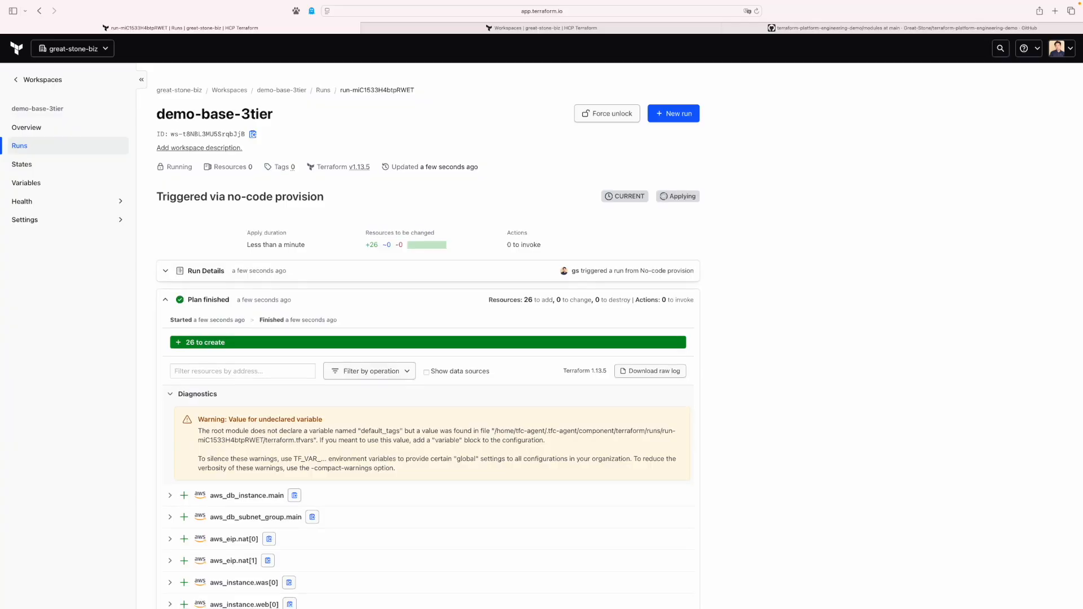
{"action": "scroll", "coordinate": [541, 338], "scroll_direction": "down", "scroll_amount": 3}
{"action": "scroll", "coordinate": [541, 338], "scroll_direction": "down", "scroll_amount": 1}
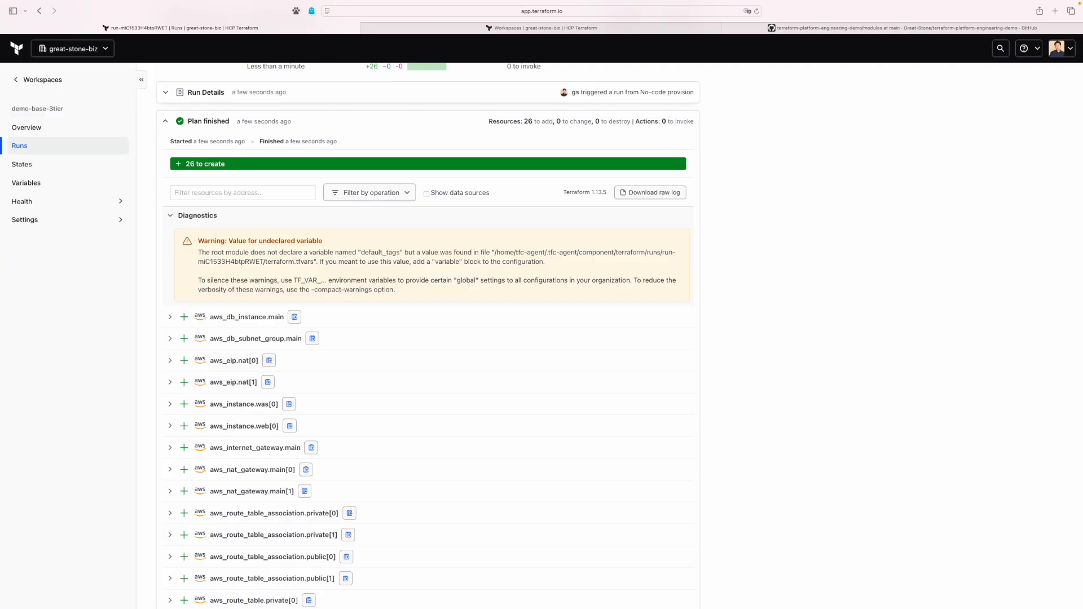
{"action": "scroll", "coordinate": [542, 339], "scroll_direction": "down", "scroll_amount": 1}
{"action": "scroll", "coordinate": [428, 336], "scroll_direction": "down", "scroll_amount": 6}
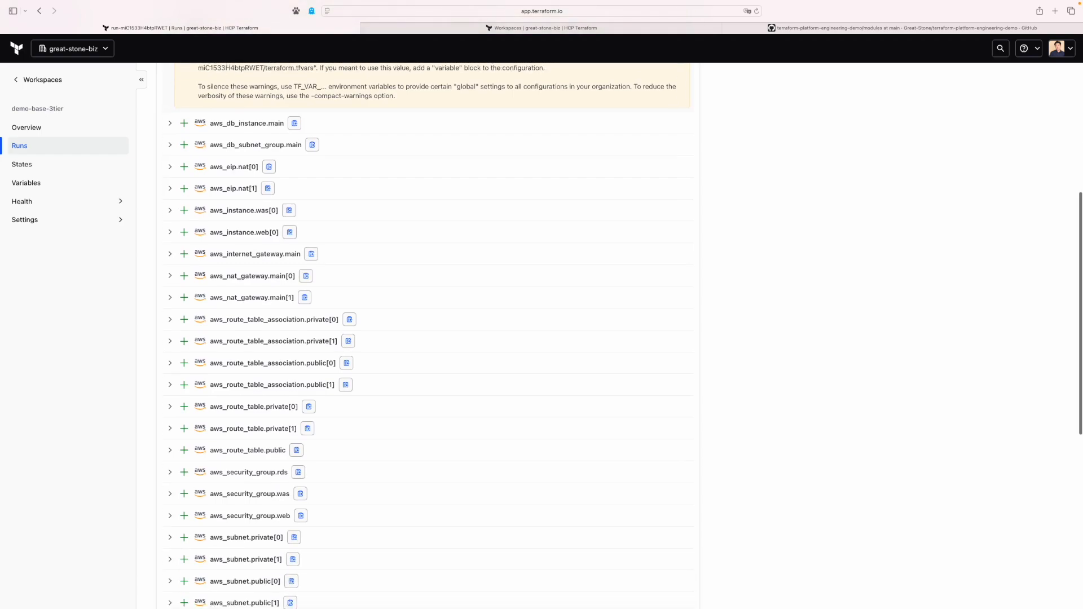
{"action": "scroll", "coordinate": [428, 336], "scroll_direction": "down", "scroll_amount": 4}
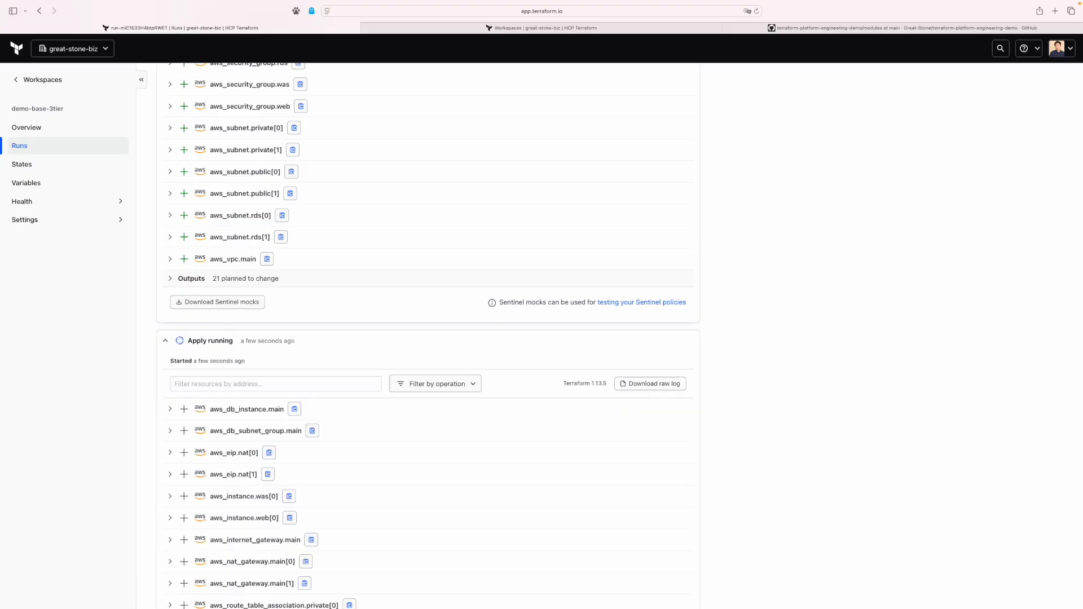
{"action": "scroll", "coordinate": [427, 336], "scroll_direction": "down", "scroll_amount": 5}
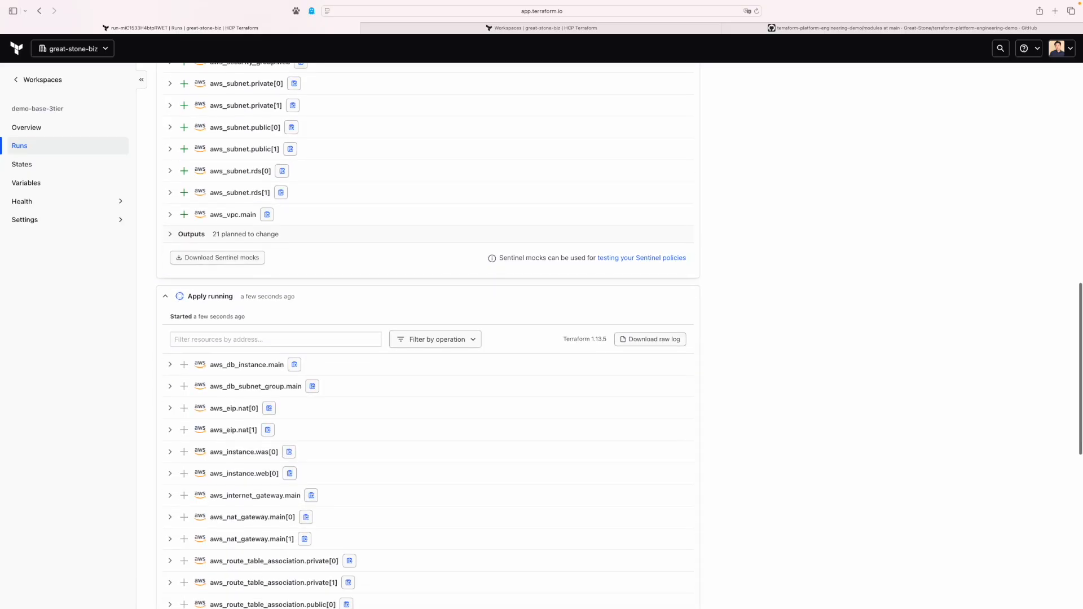
{"action": "scroll", "coordinate": [427, 335], "scroll_direction": "down", "scroll_amount": 5}
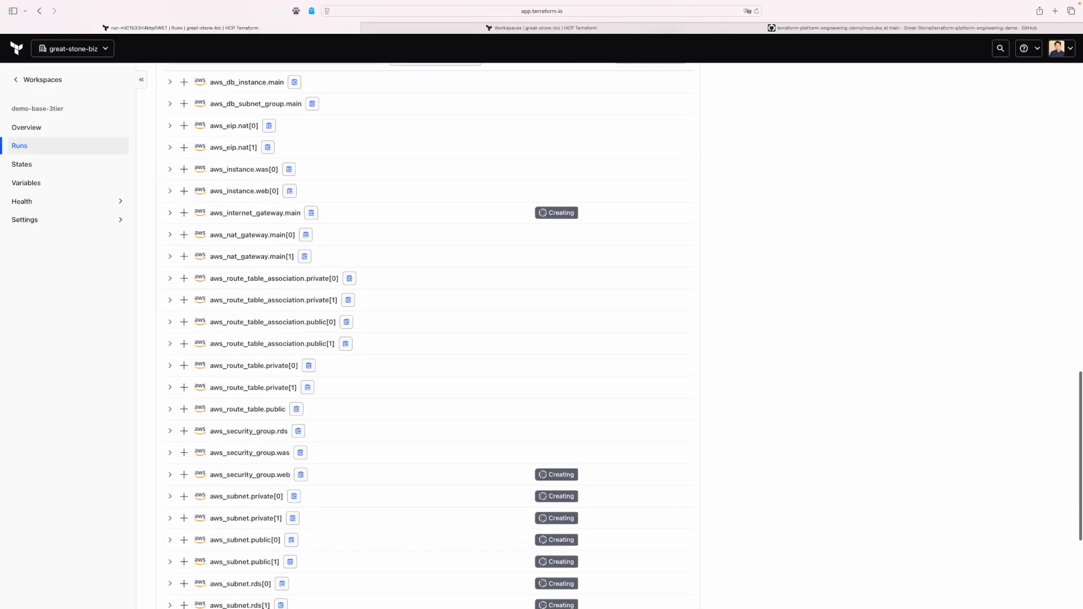
{"action": "scroll", "coordinate": [428, 336], "scroll_direction": "up", "scroll_amount": 3}
{"action": "scroll", "coordinate": [428, 335], "scroll_direction": "up", "scroll_amount": 2}
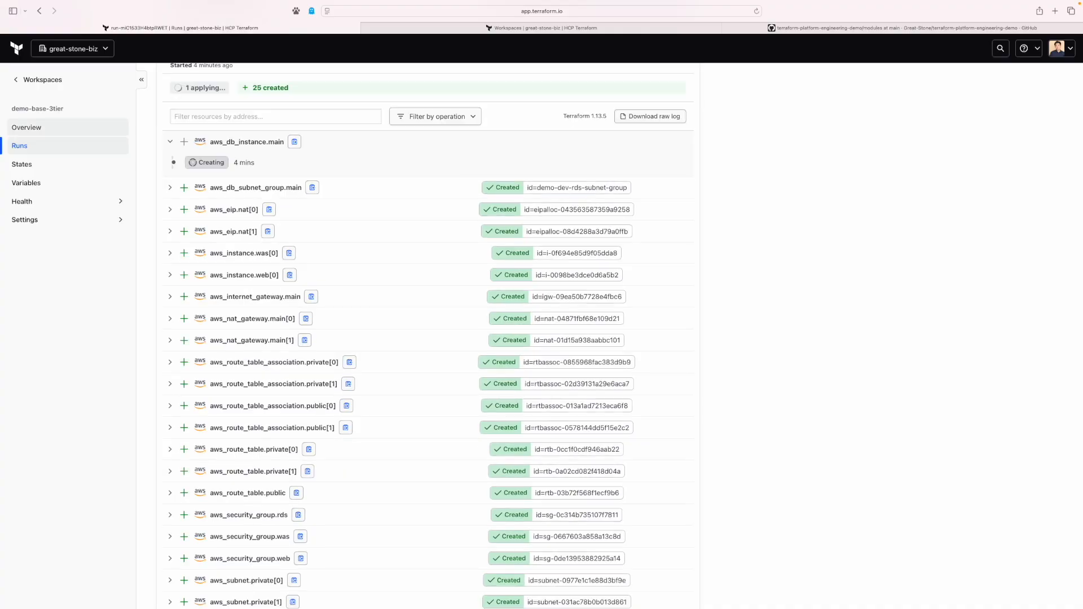
Check the finished apply log of the latest run, then view the workspace overview with 21 outputs.
{"action": "left_click", "coordinate": [34, 127]}
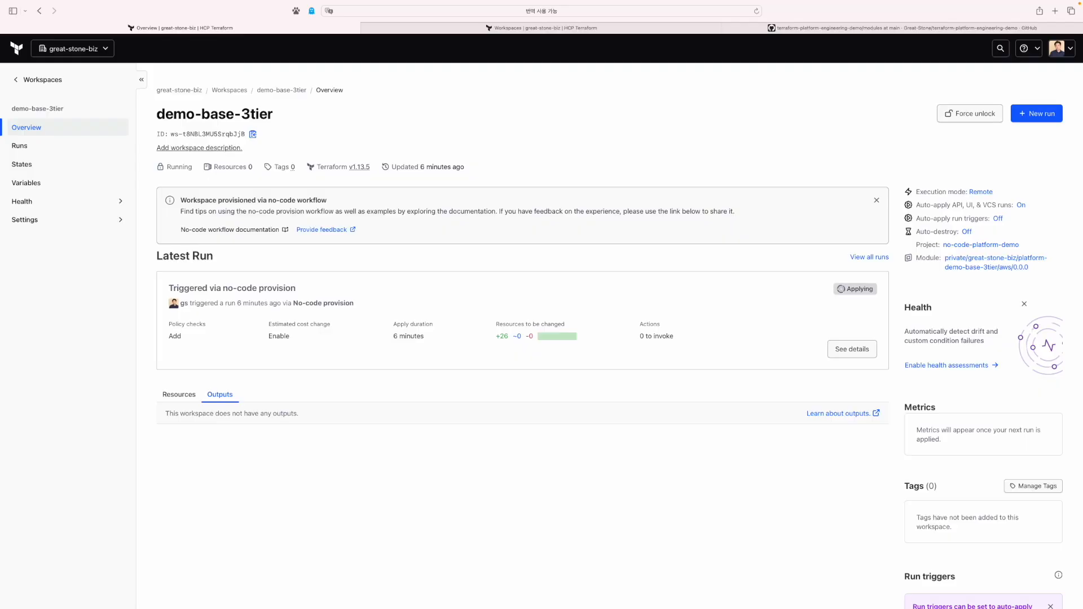
{"action": "left_click", "coordinate": [852, 348]}
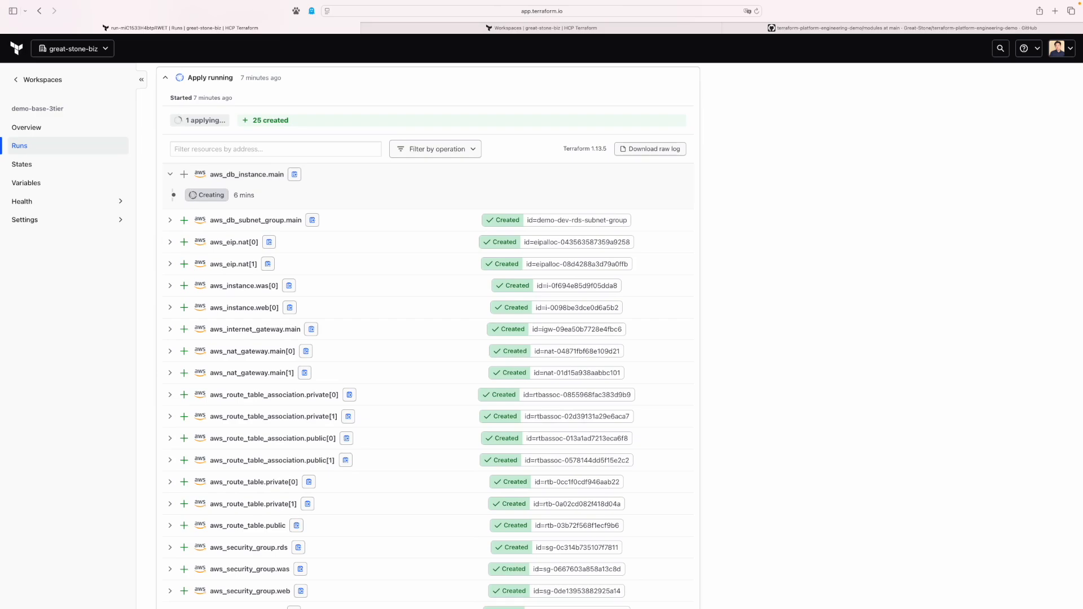
{"action": "scroll", "coordinate": [428, 336], "scroll_direction": "down", "scroll_amount": 2}
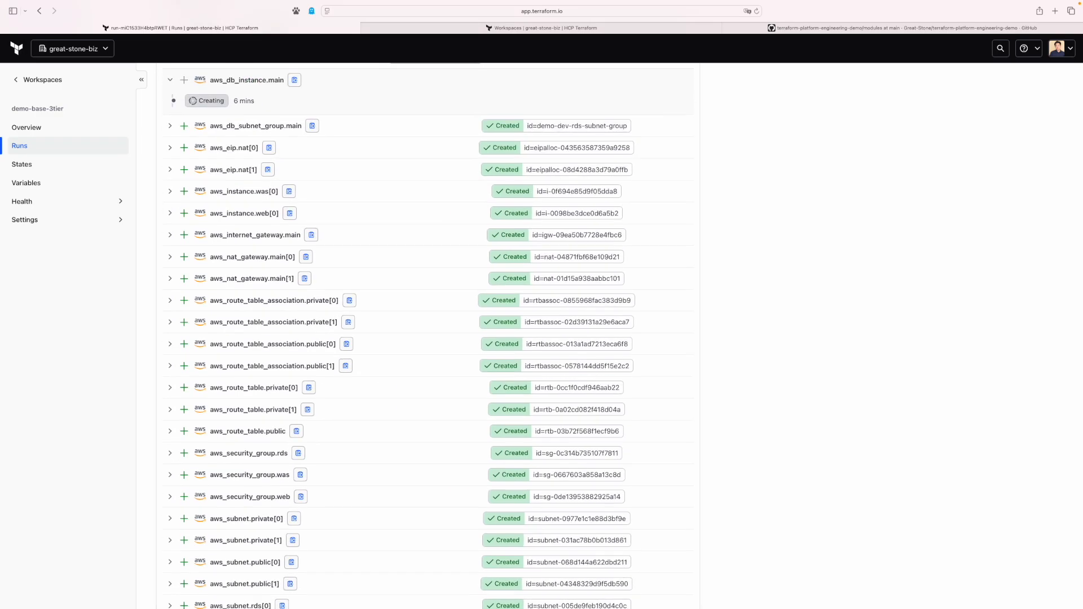
{"action": "scroll", "coordinate": [427, 336], "scroll_direction": "up", "scroll_amount": 4}
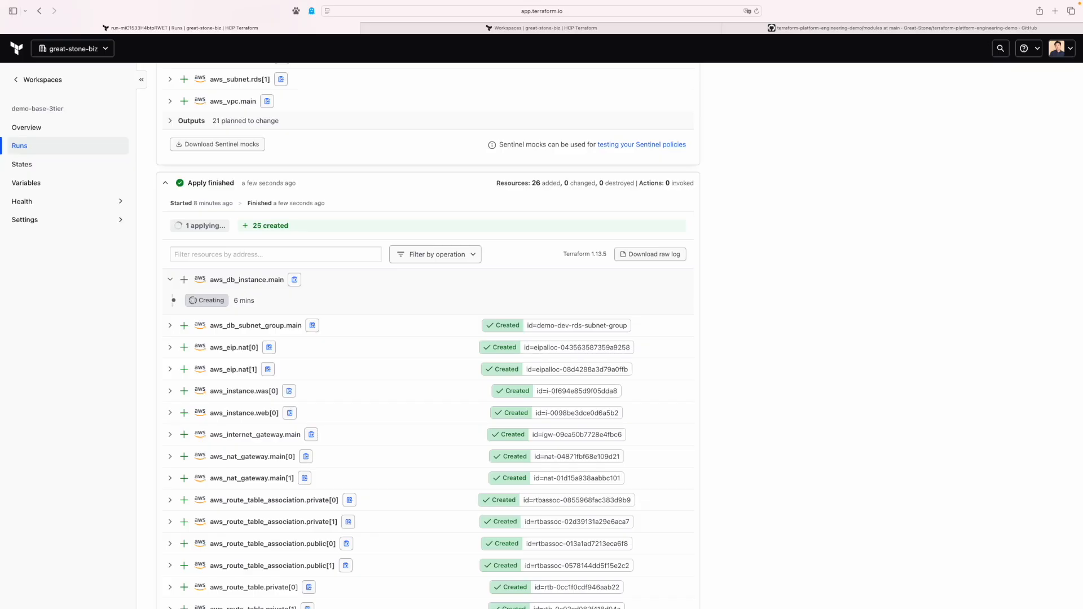
{"action": "left_click", "coordinate": [26, 128]}
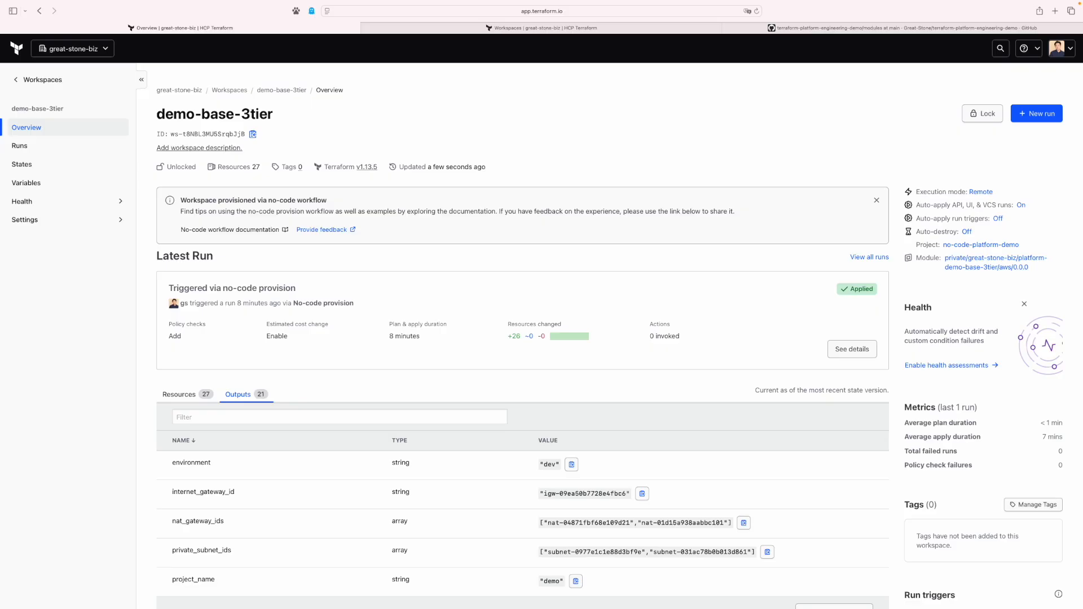
In the AWS console, refresh the EC2 instances and check demo-dev-rds under RDS Databases.
{"action": "key", "text": "ctrl+Left"}
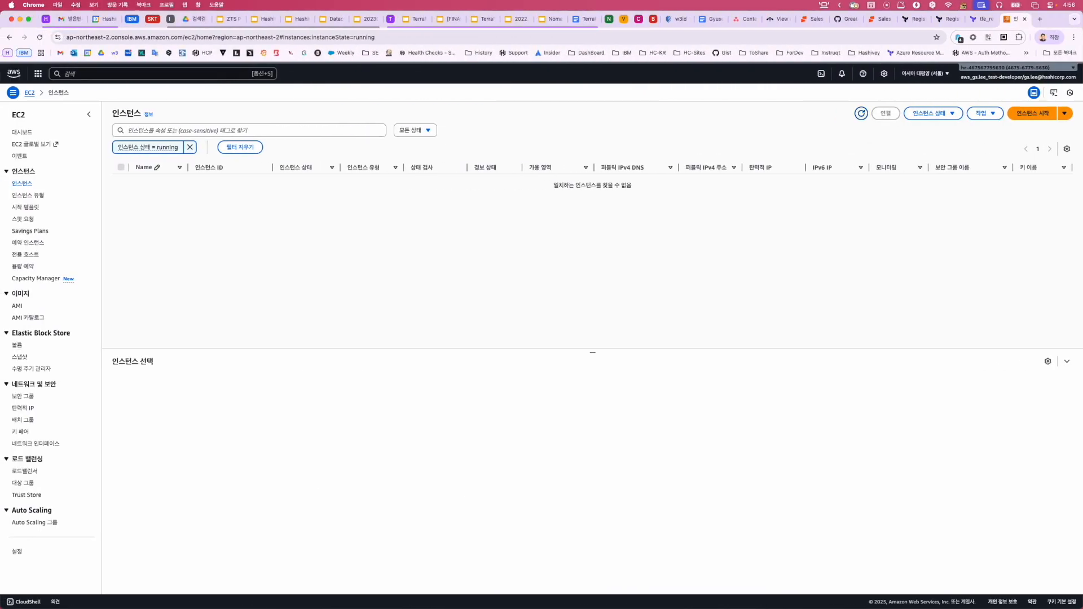
{"action": "left_click", "coordinate": [861, 113]}
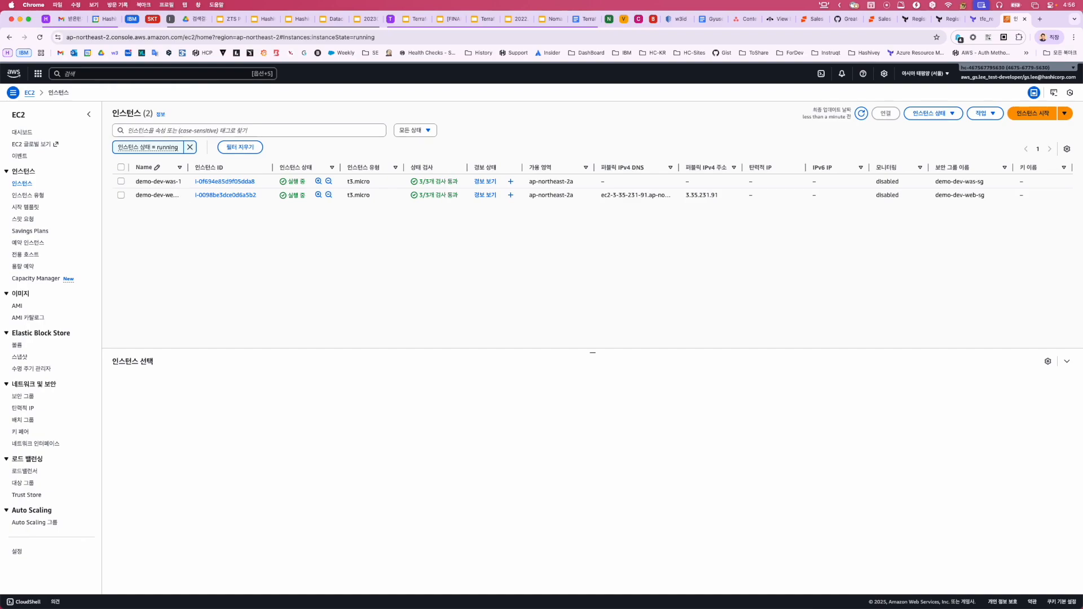
{"action": "key", "text": "alt+s"}
{"action": "type", "text": "rds"}
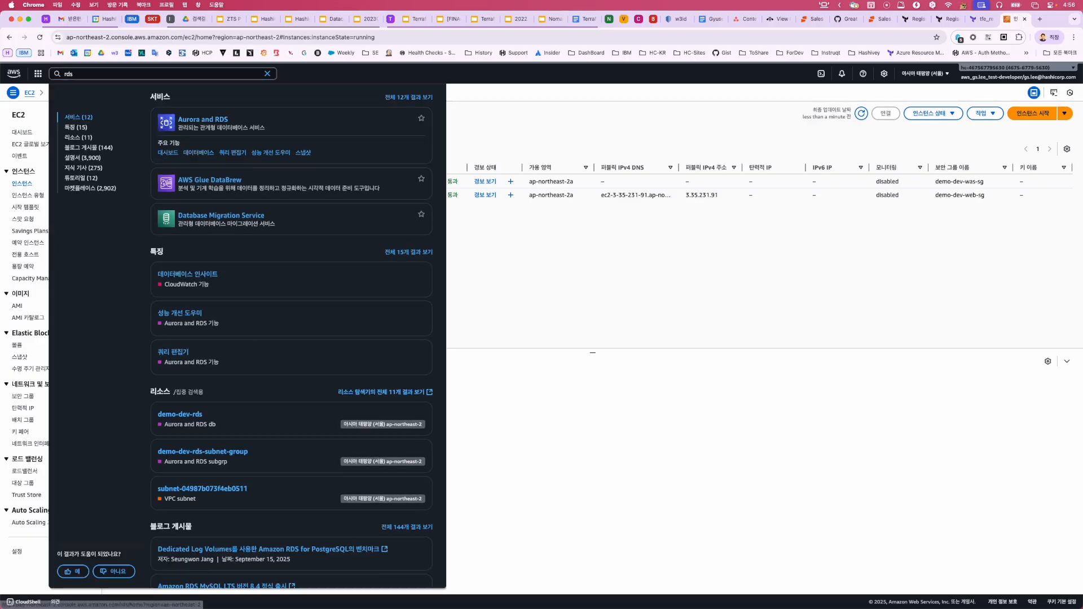
{"action": "key", "text": "Return"}
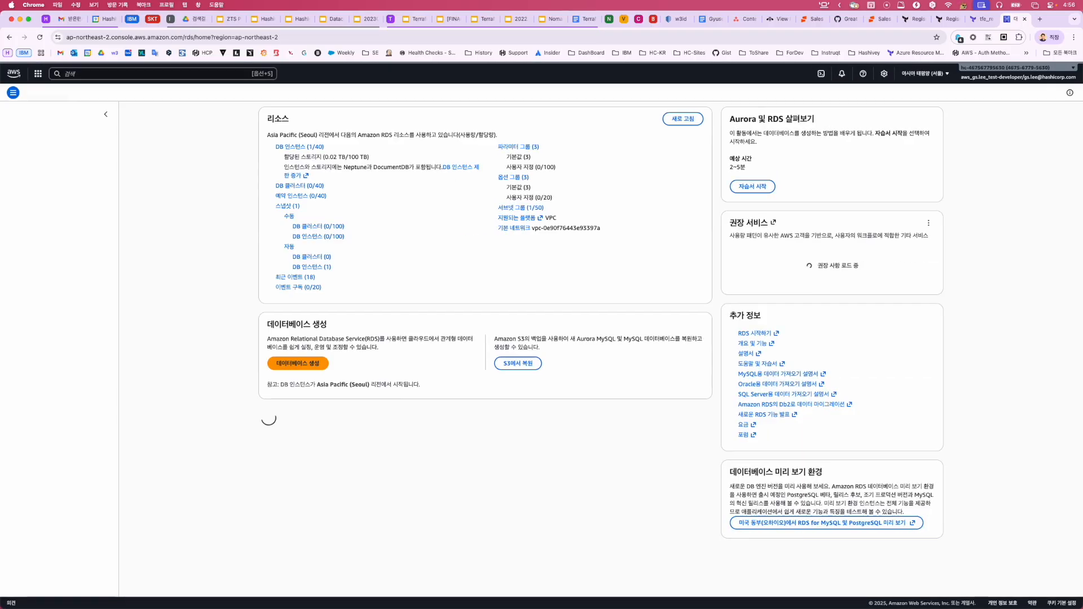
{"action": "left_click", "coordinate": [298, 148]}
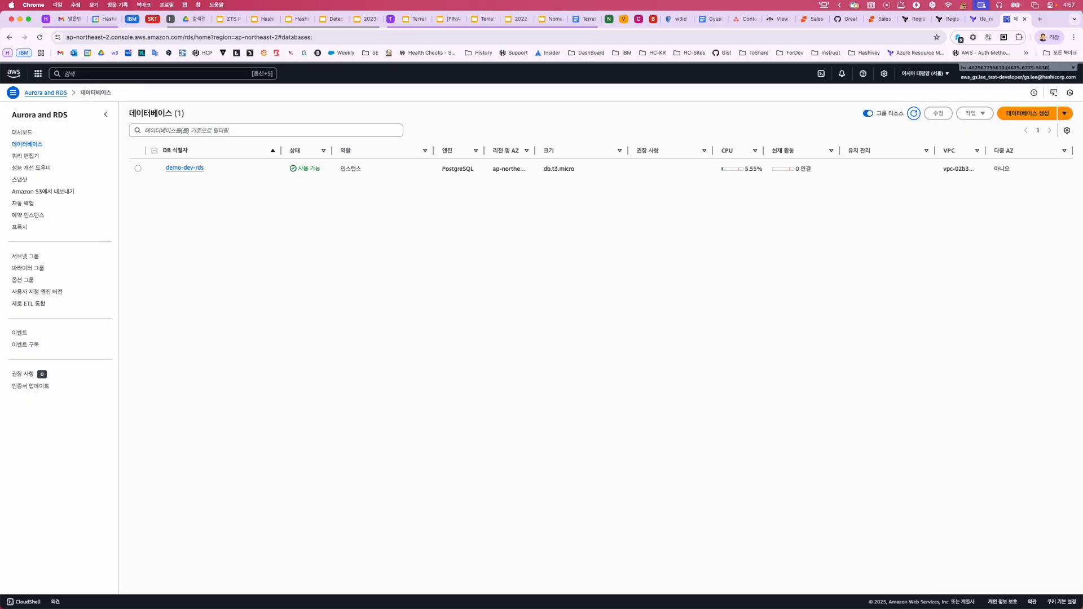
Confirm demo-dev-was-1 and demo-dev-web are running in EC2, then return to HCP Terraform.
{"action": "key", "text": "alt+s"}
{"action": "type", "text": "ec2"}
{"action": "key", "text": "Return"}
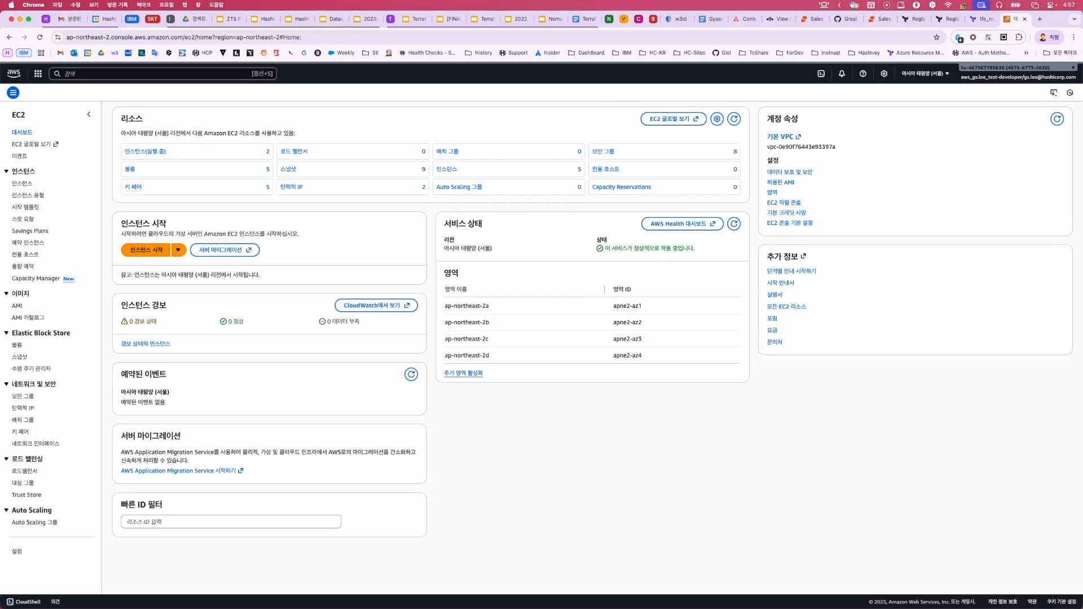
{"action": "left_click", "coordinate": [145, 151]}
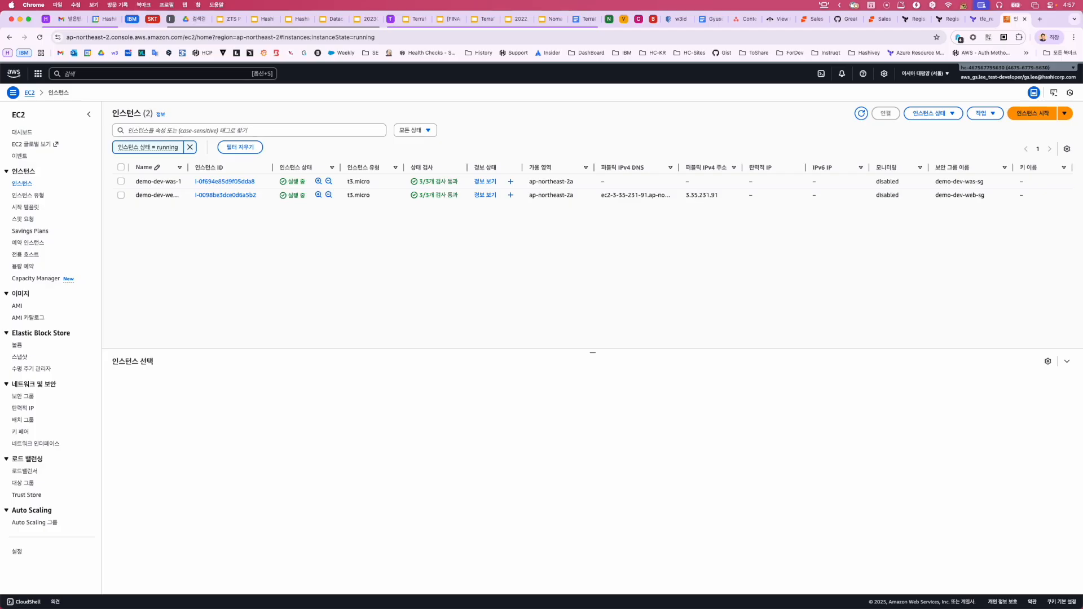
{"action": "key", "text": "ctrl+Right"}
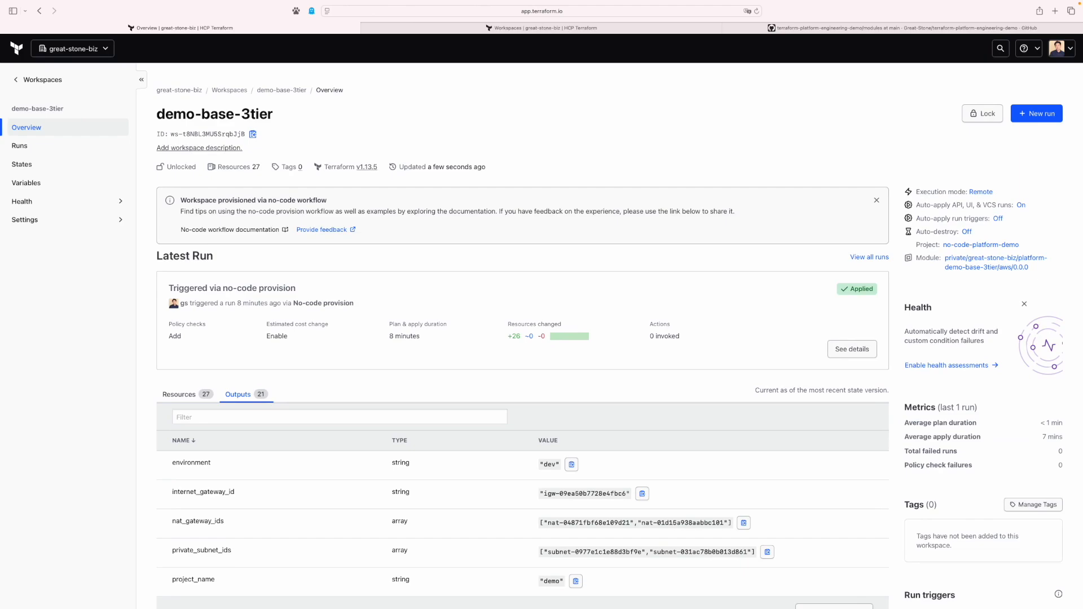
{"action": "left_click_drag", "start_coordinate": [274, 114], "coordinate": [156, 114]}
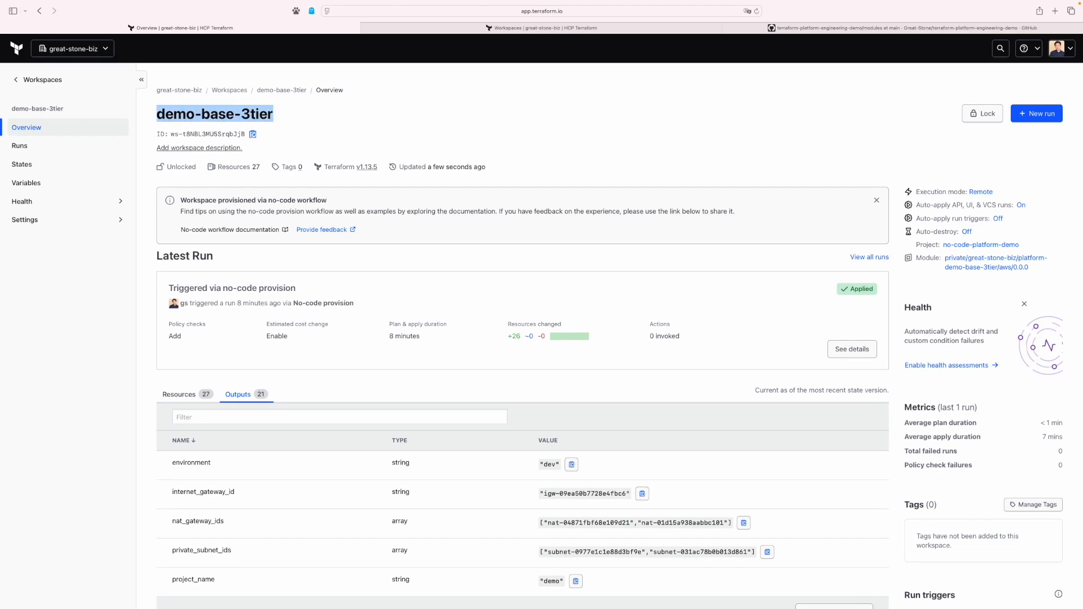
{"action": "left_click", "coordinate": [157, 114]}
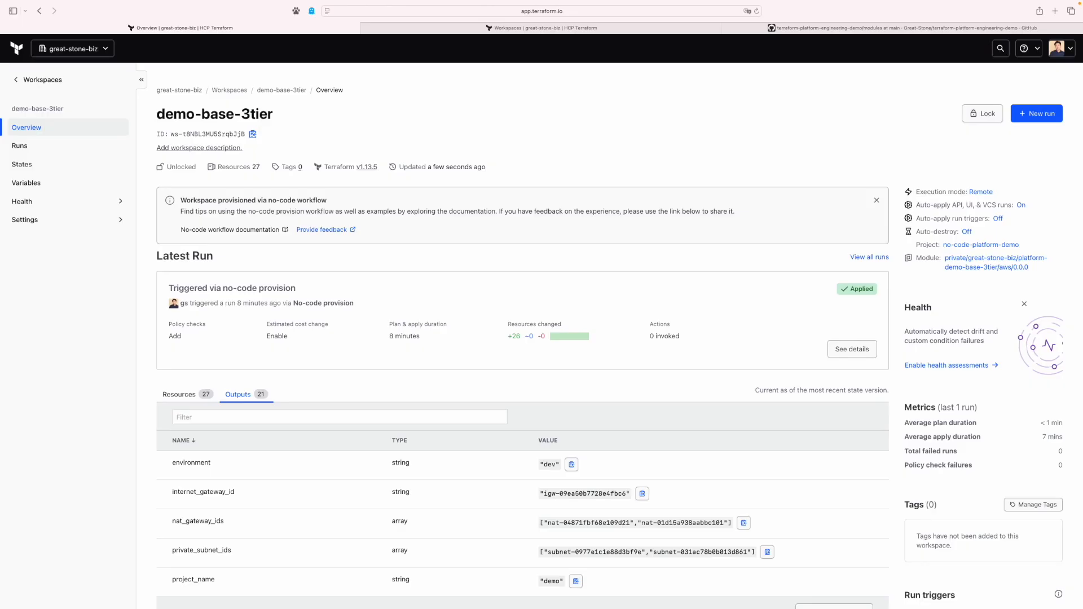
{"action": "left_click", "coordinate": [178, 394]}
{"action": "scroll", "coordinate": [179, 395], "scroll_direction": "down", "scroll_amount": 3}
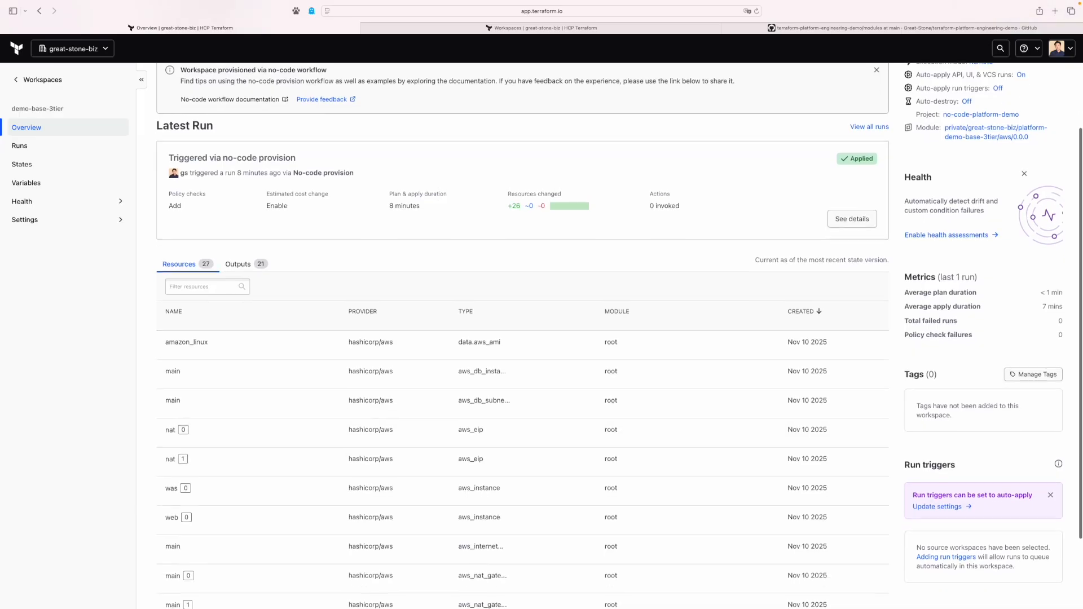
{"action": "scroll", "coordinate": [523, 338], "scroll_direction": "up", "scroll_amount": 3}
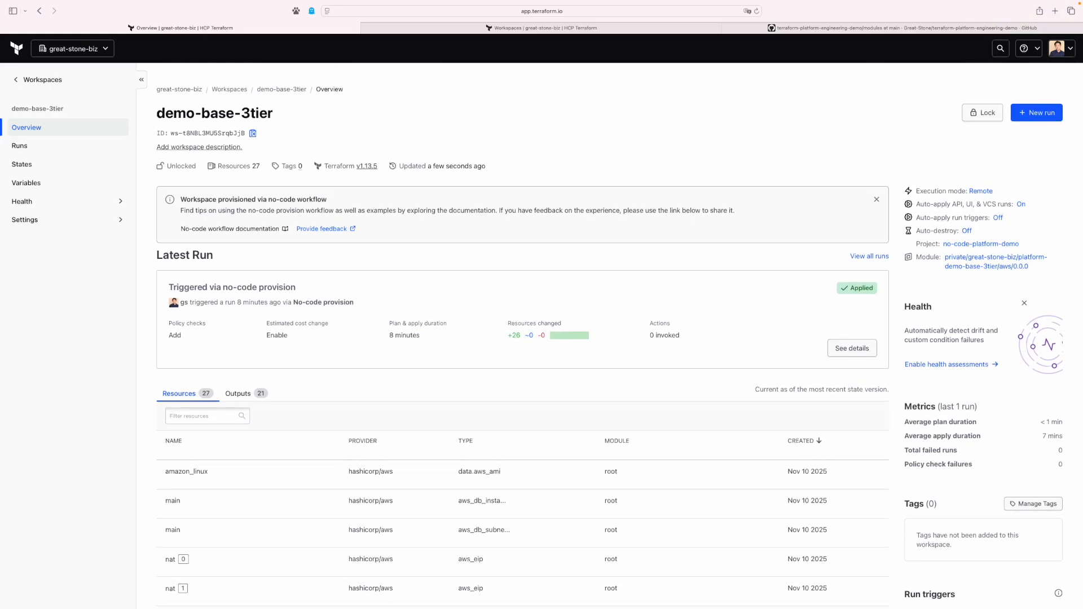
{"action": "left_click", "coordinate": [246, 393]}
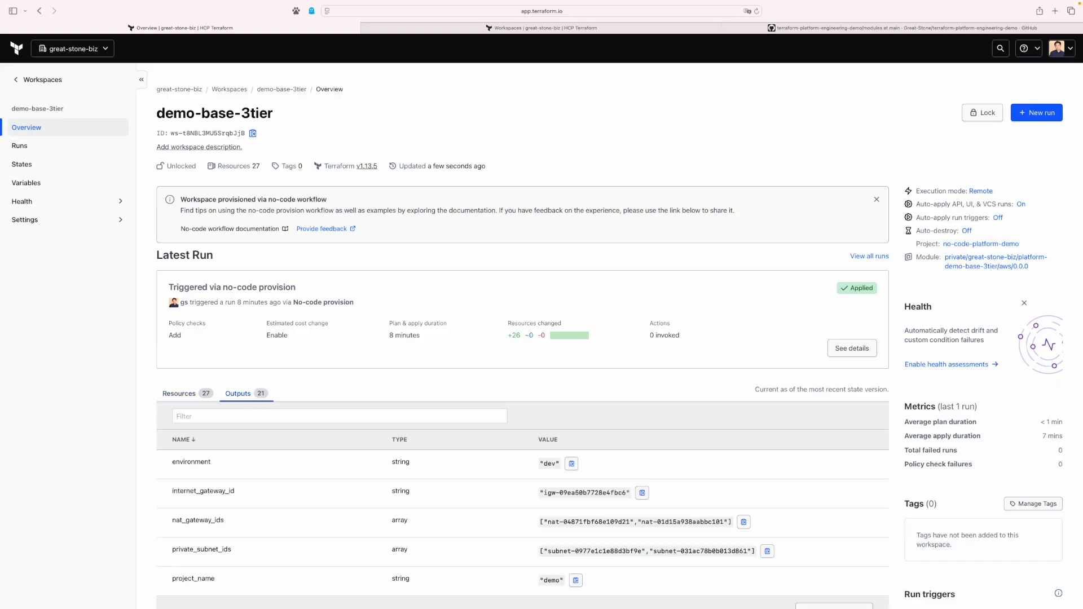
{"action": "scroll", "coordinate": [246, 393], "scroll_direction": "down", "scroll_amount": 3}
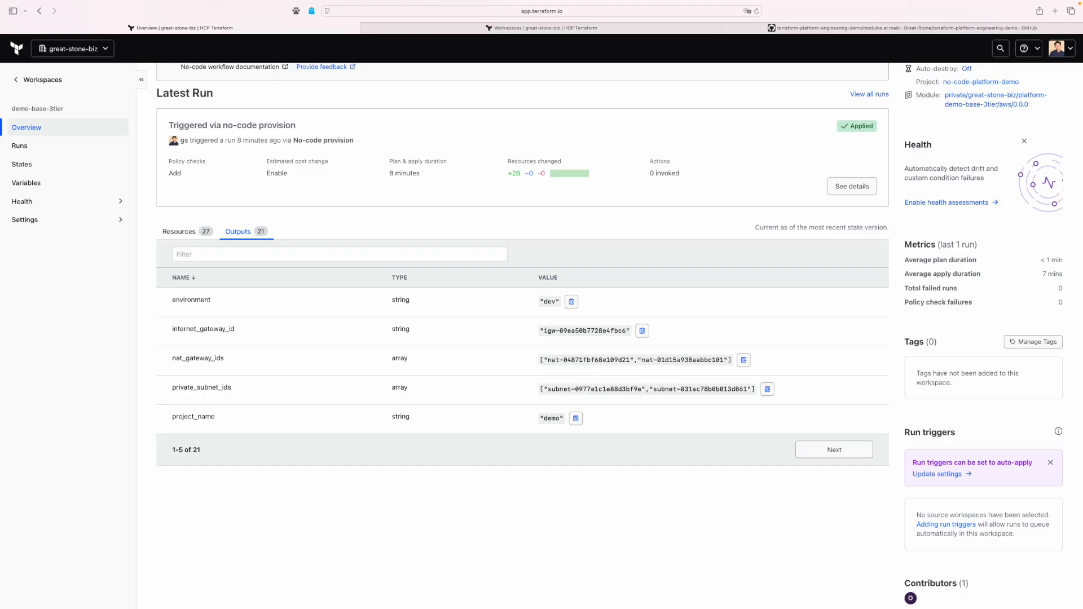
{"action": "scroll", "coordinate": [522, 332], "scroll_direction": "up", "scroll_amount": 3}
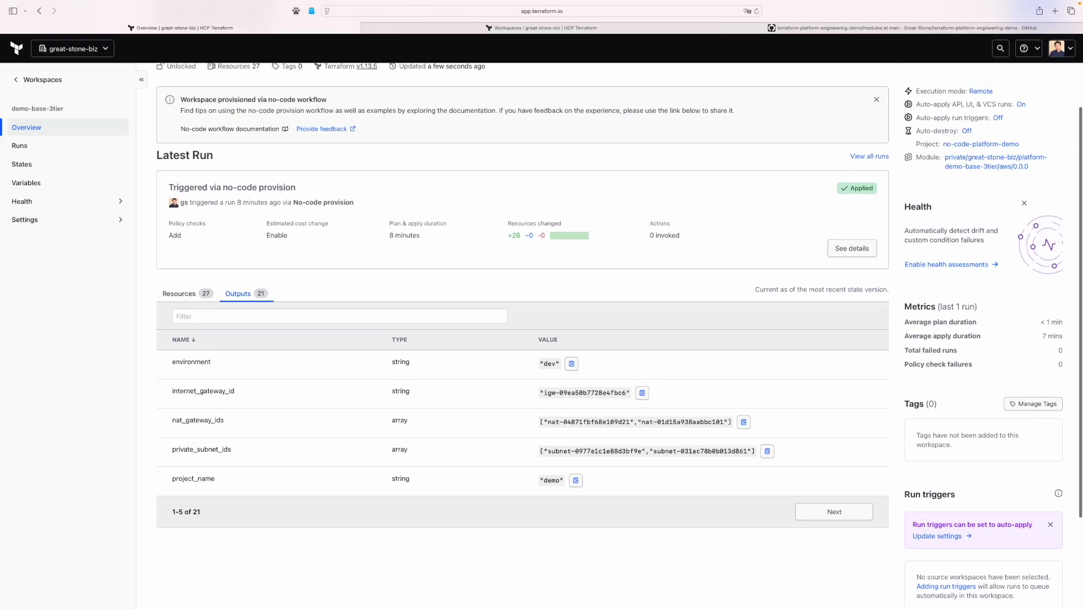
{"action": "scroll", "coordinate": [476, 230], "scroll_direction": "up", "scroll_amount": 2}
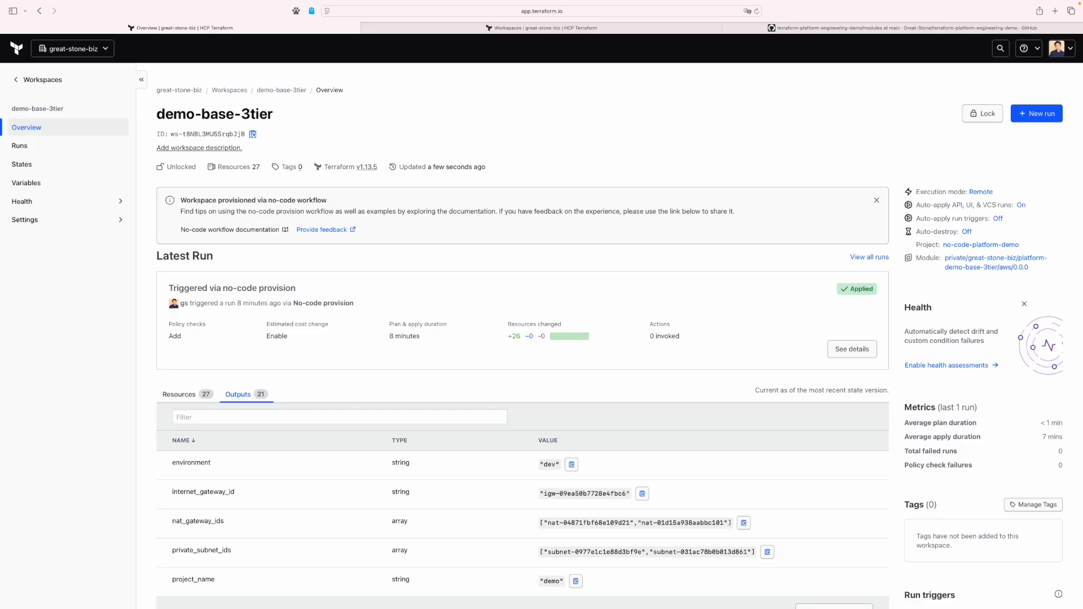
{"action": "left_click_drag", "start_coordinate": [275, 114], "coordinate": [156, 114]}
{"action": "key", "text": "super+c"}
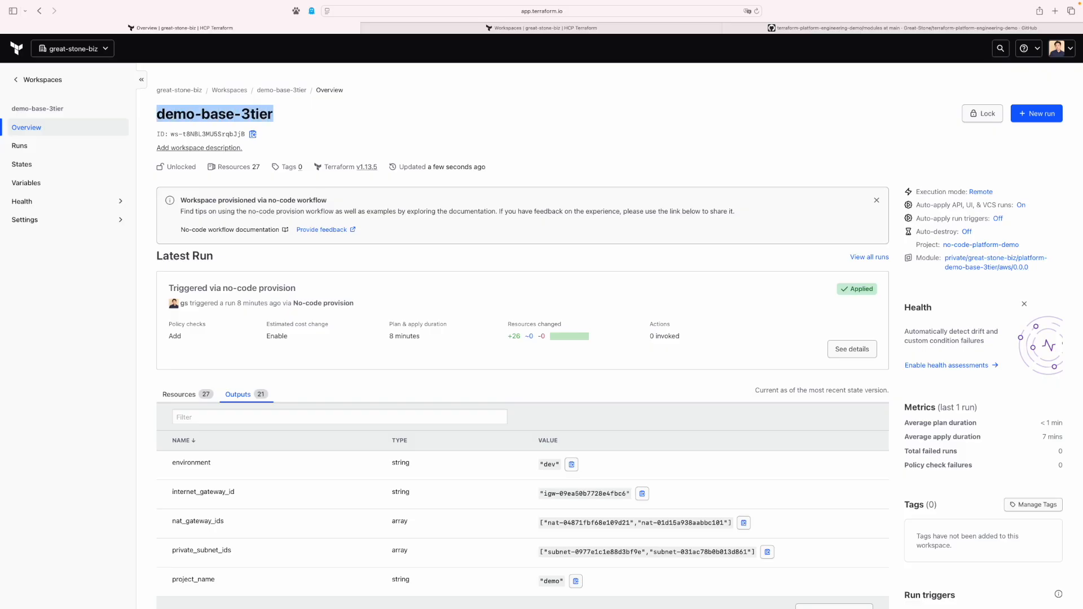
{"action": "left_click", "coordinate": [156, 114]}
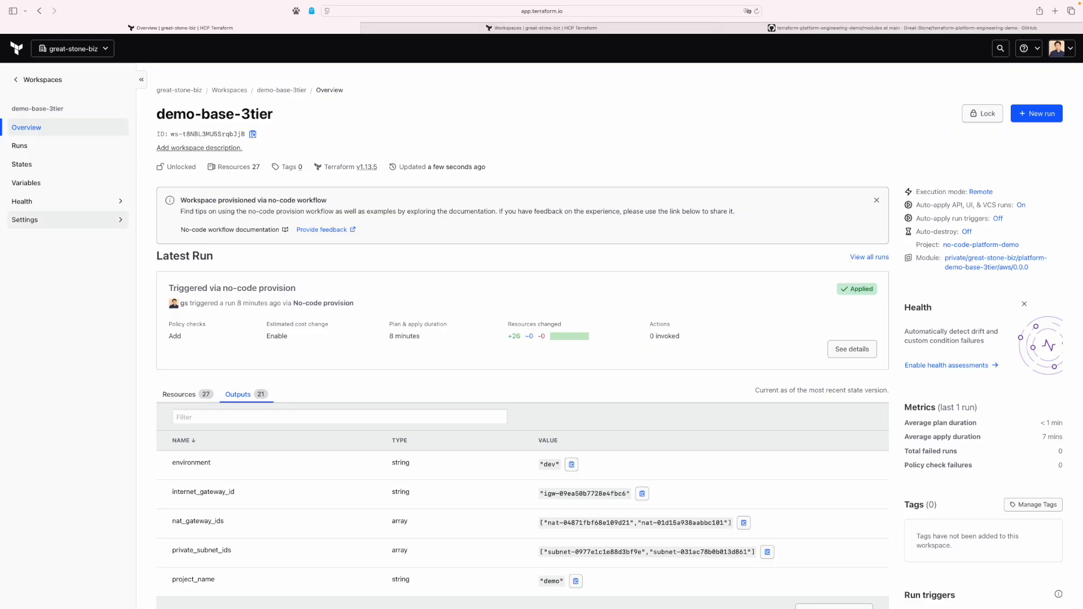
Share demo-base-3tier's state with all organization workspaces, save, and return to the workspace list.
{"action": "left_click", "coordinate": [45, 220]}
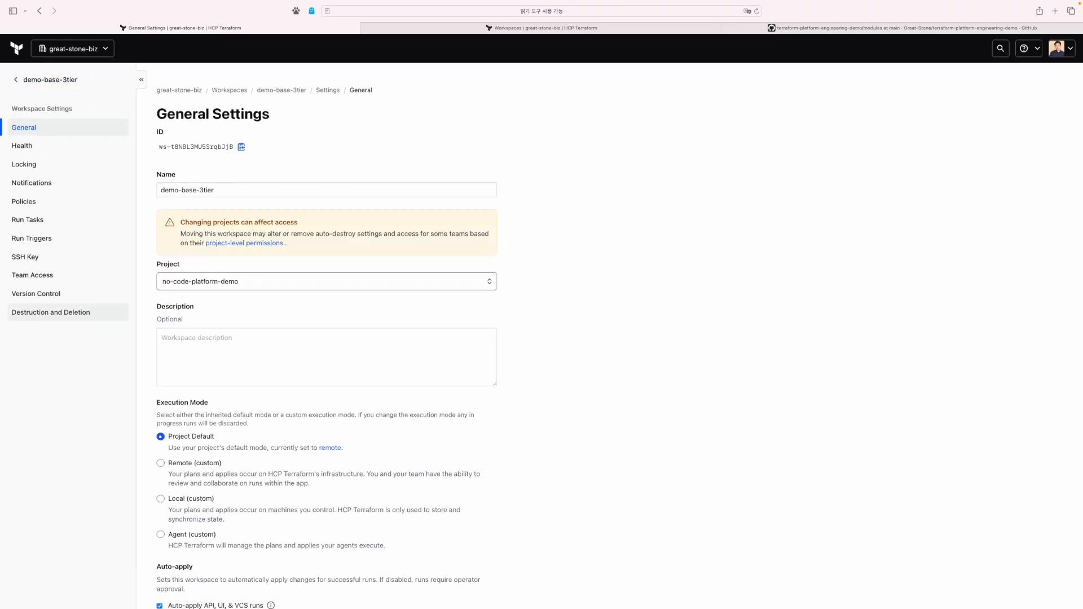
{"action": "scroll", "coordinate": [328, 339], "scroll_direction": "down", "scroll_amount": 10}
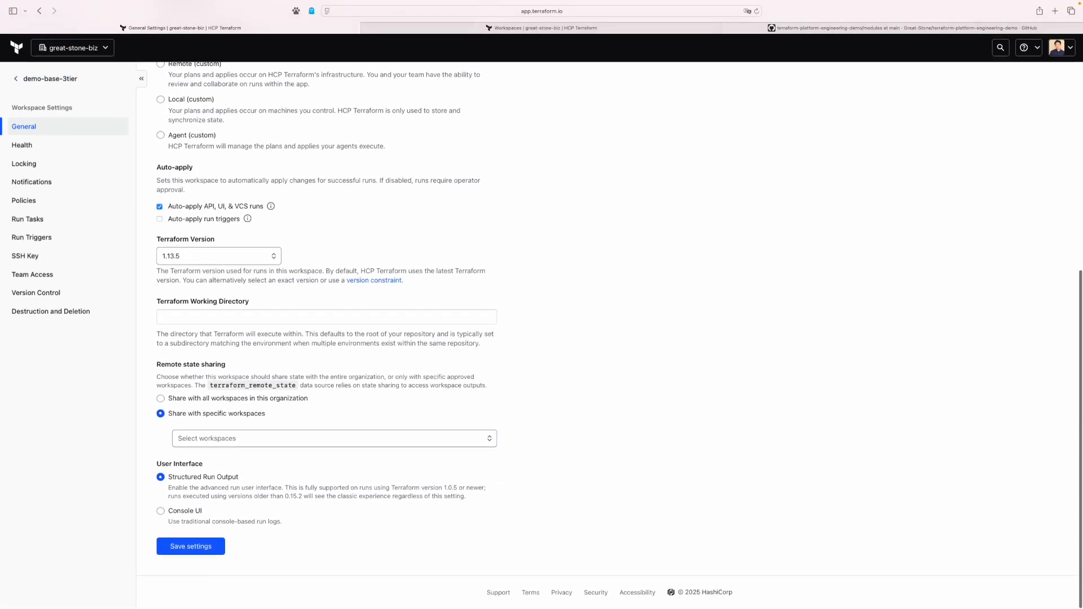
{"action": "left_click", "coordinate": [160, 399]}
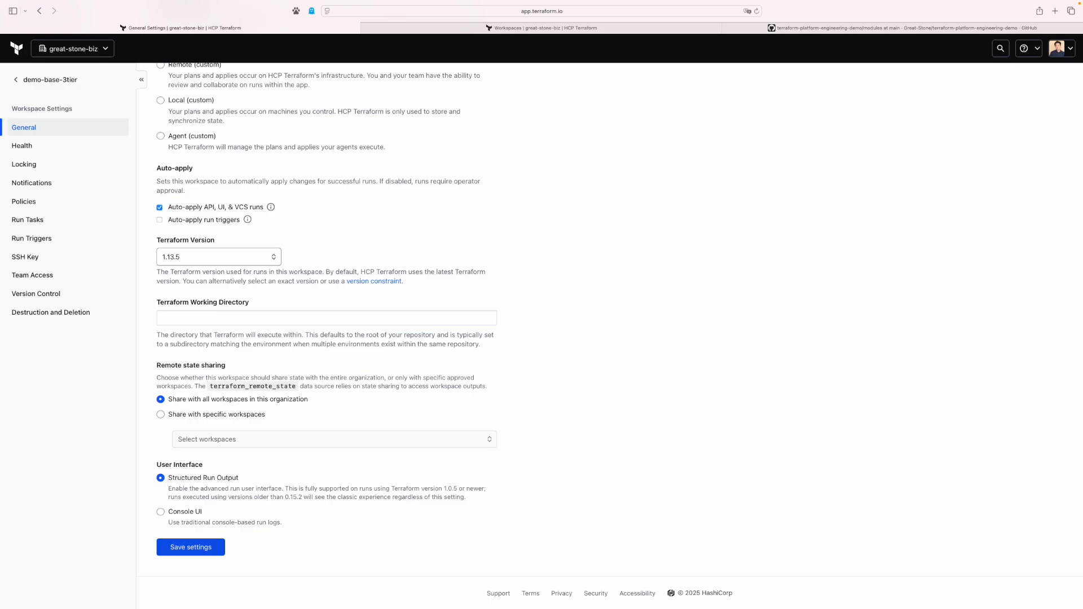
{"action": "left_click", "coordinate": [191, 547]}
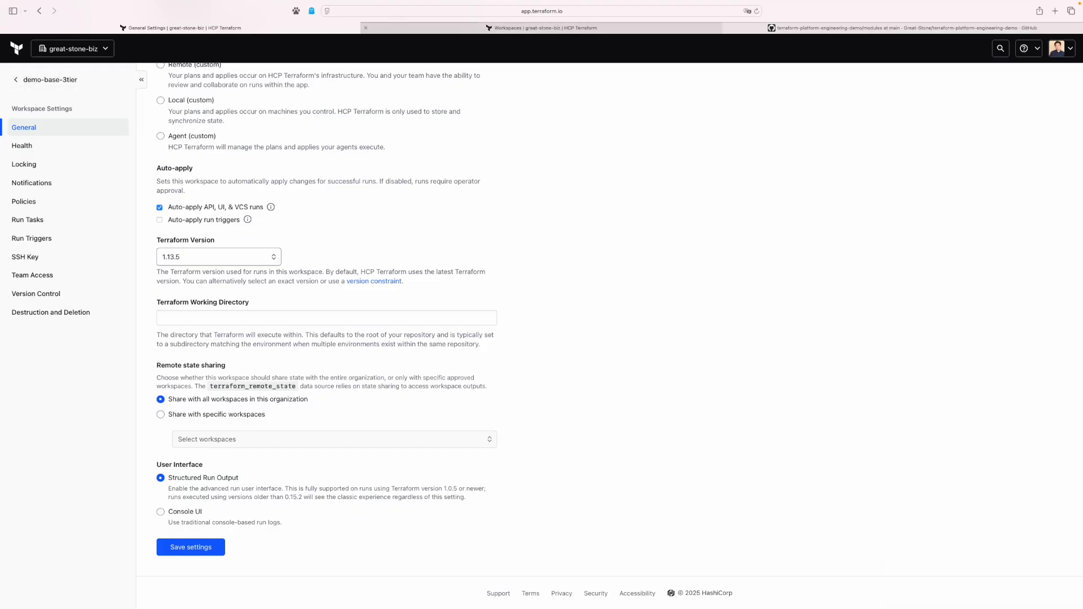
{"action": "left_click", "coordinate": [541, 28]}
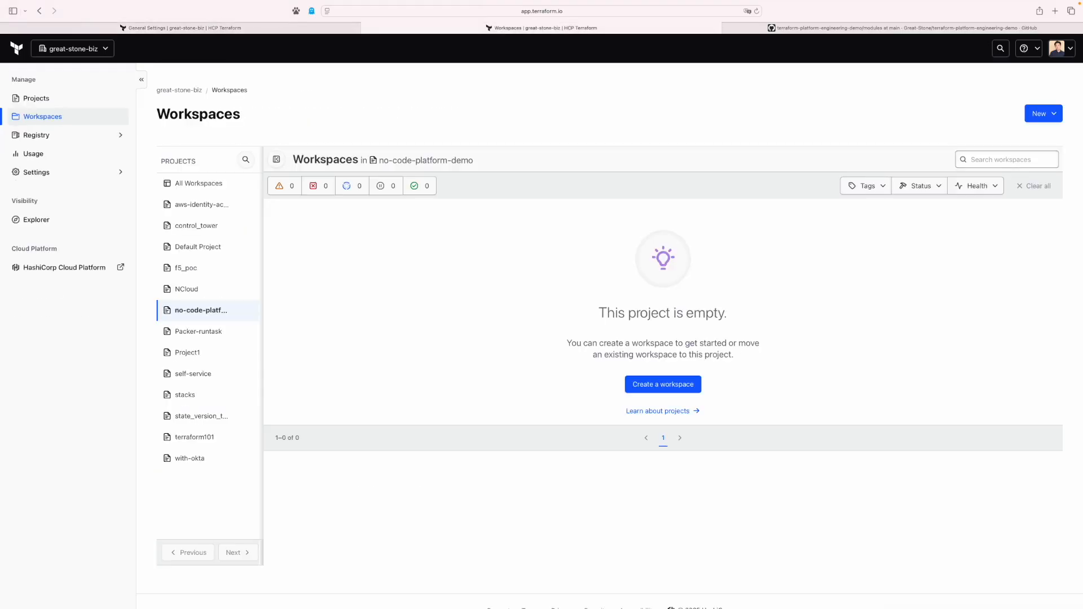
Filter the registry by 'platform', open platform-demo-addon-lb, and start provisioning a workspace.
{"action": "left_click", "coordinate": [36, 134]}
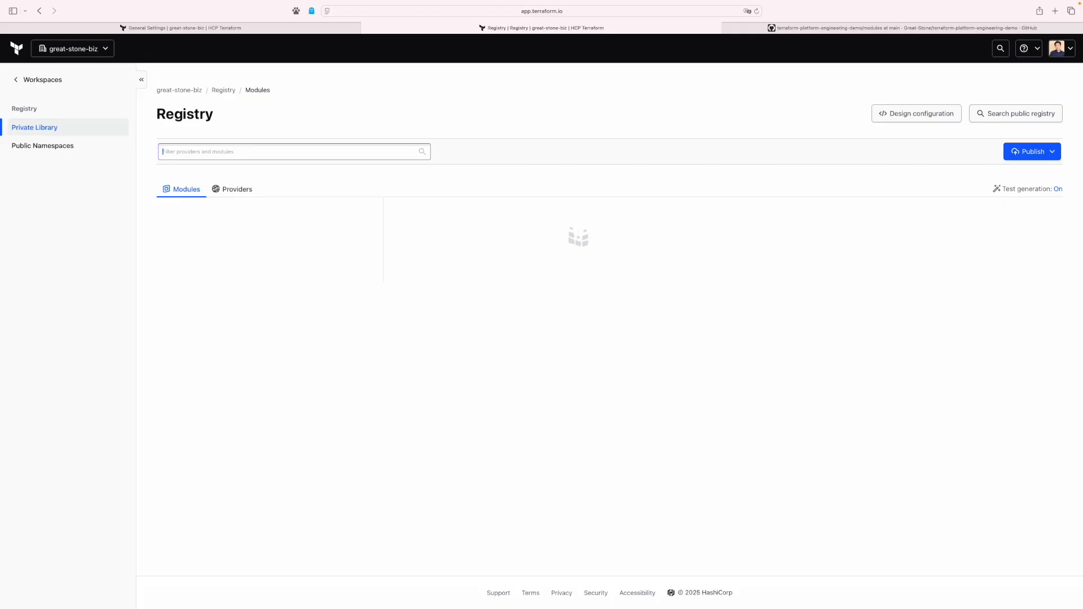
{"action": "type", "text": "platform"}
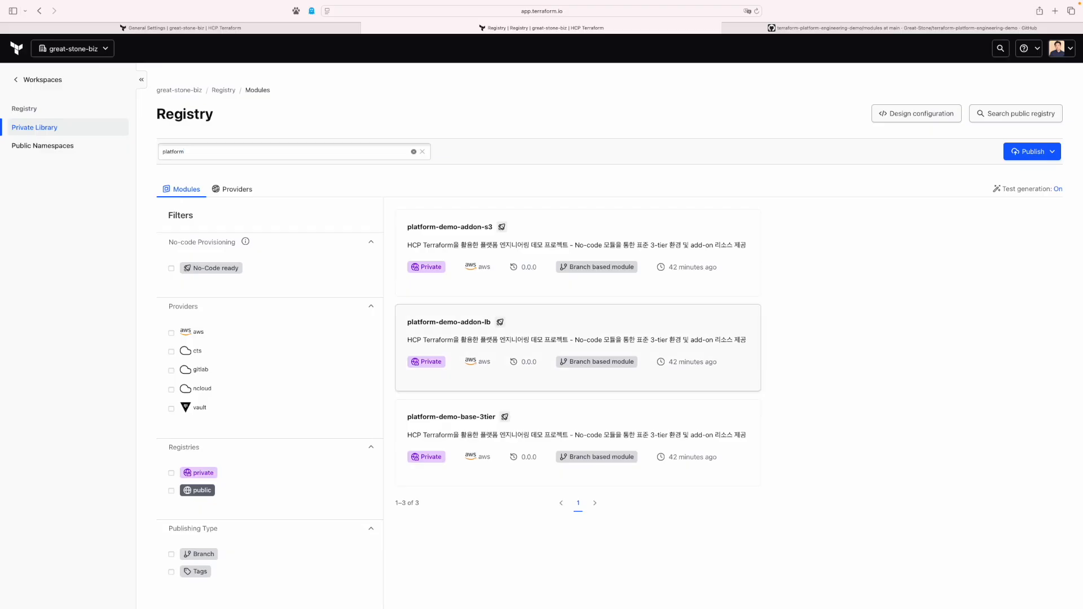
{"action": "left_click", "coordinate": [578, 348]}
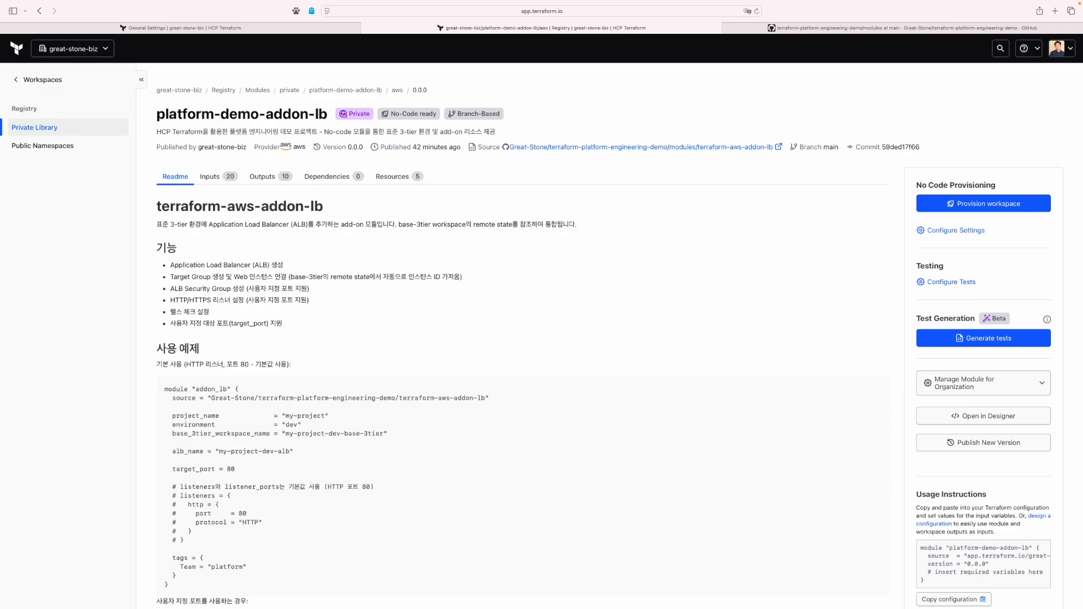
{"action": "left_click", "coordinate": [984, 204]}
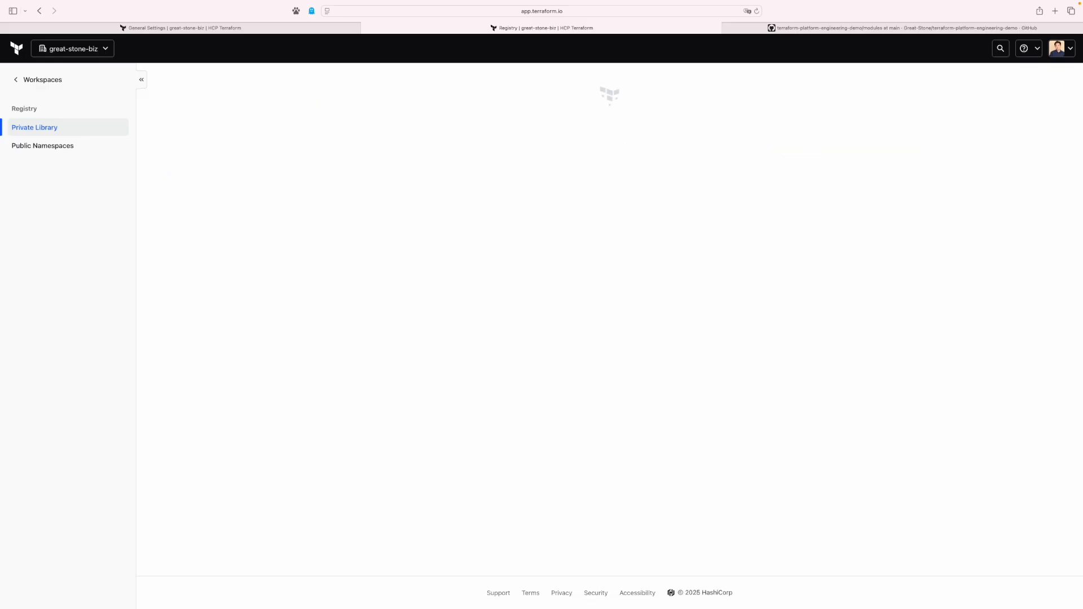
Enter base workspace demo-base-3tier, project demo and target port 80, then continue to workspace settings.
{"action": "left_click", "coordinate": [326, 228]}
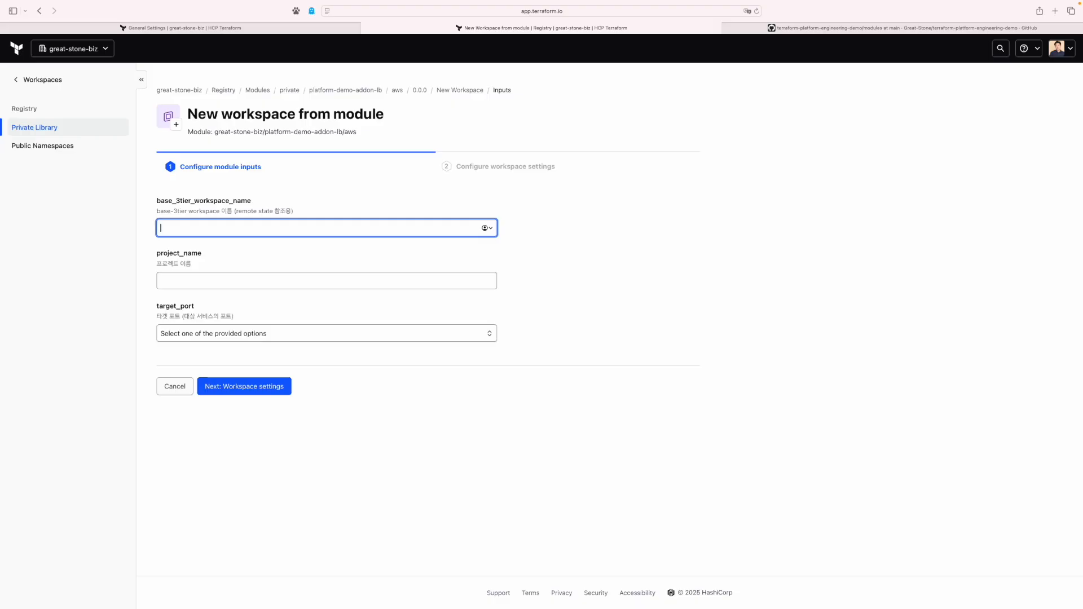
{"action": "key", "text": "super+v"}
{"action": "key", "text": "Tab"}
{"action": "type", "text": "bas"}
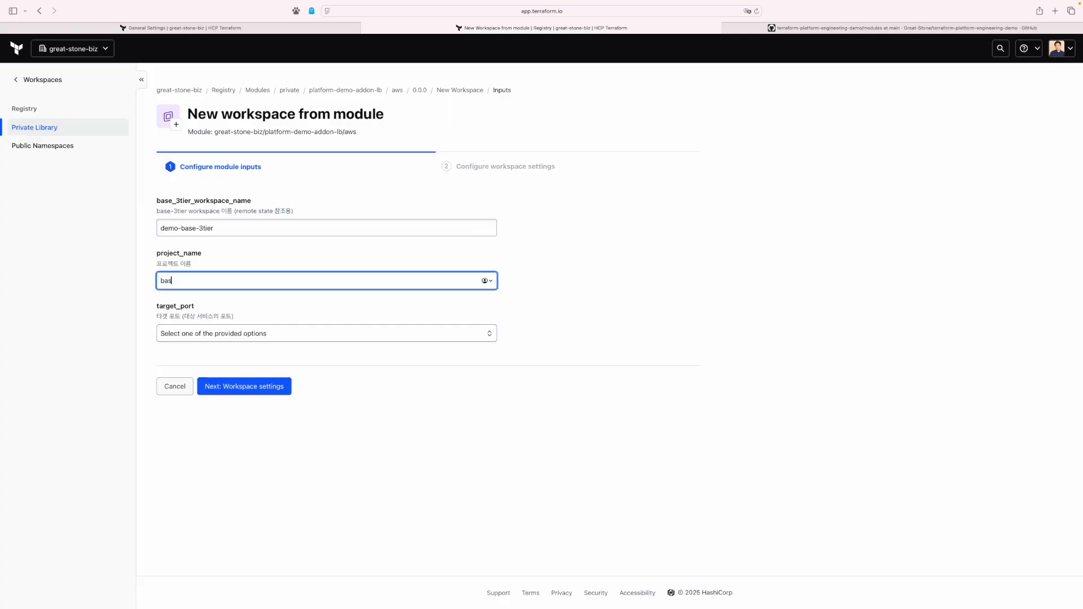
{"action": "key", "text": "BackSpace"}
{"action": "key", "text": "BackSpace"}
{"action": "key", "text": "BackSpace"}
{"action": "type", "text": "demo"}
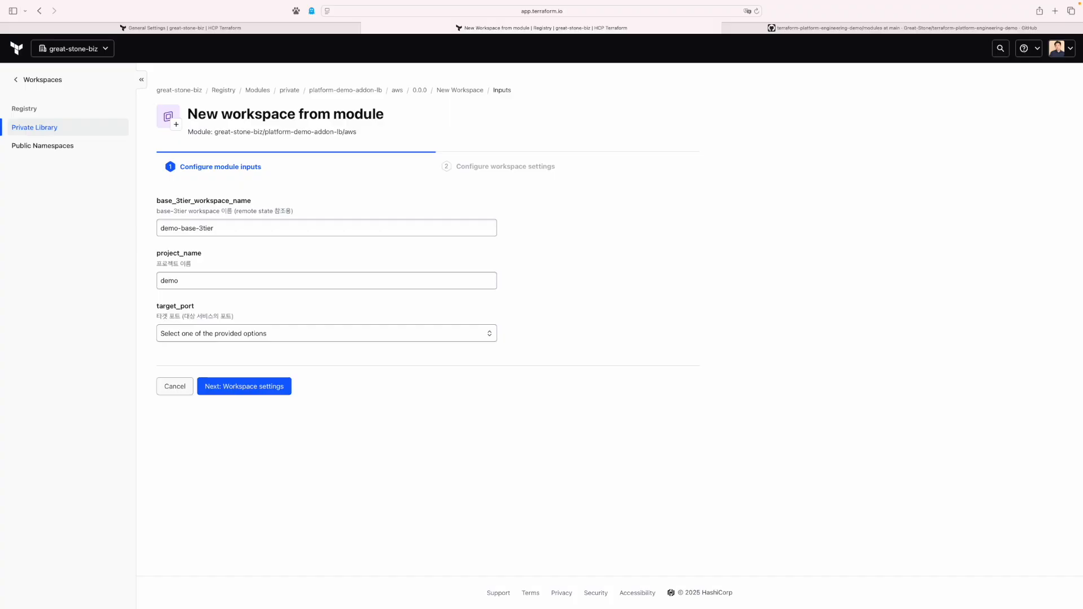
{"action": "left_click", "coordinate": [326, 334]}
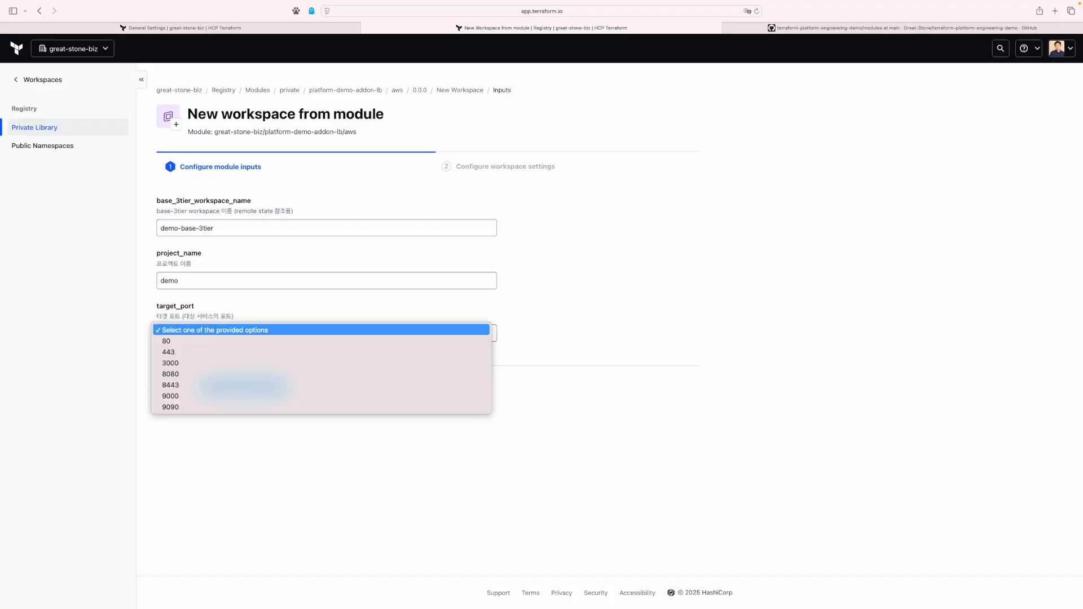
{"action": "key", "text": "Down"}
{"action": "key", "text": "Down"}
{"action": "key", "text": "Up"}
{"action": "key", "text": "Return"}
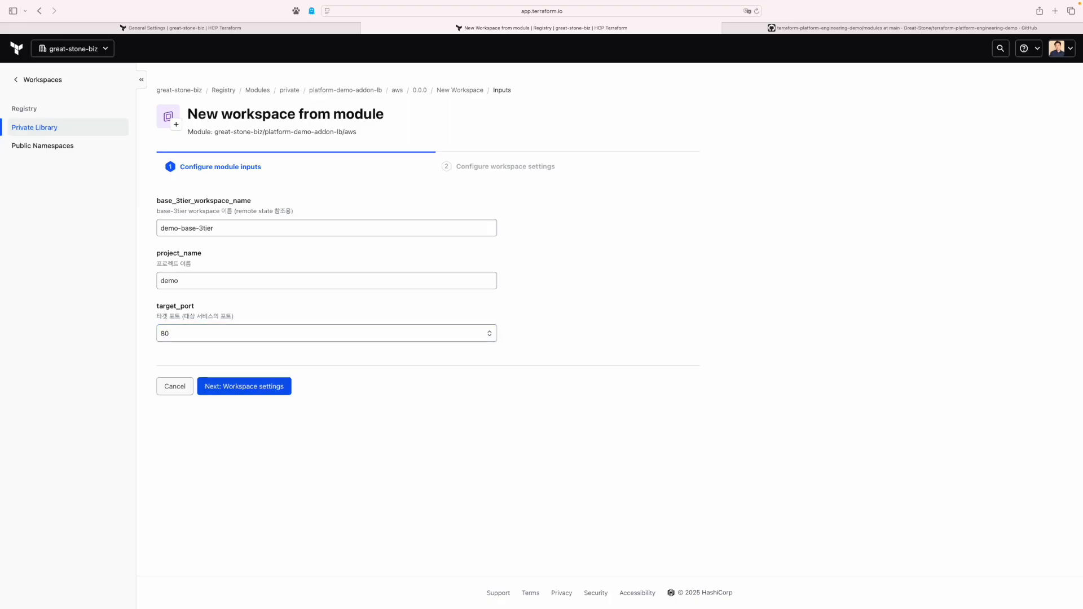
{"action": "left_click", "coordinate": [244, 386]}
{"action": "left_click", "coordinate": [244, 243]}
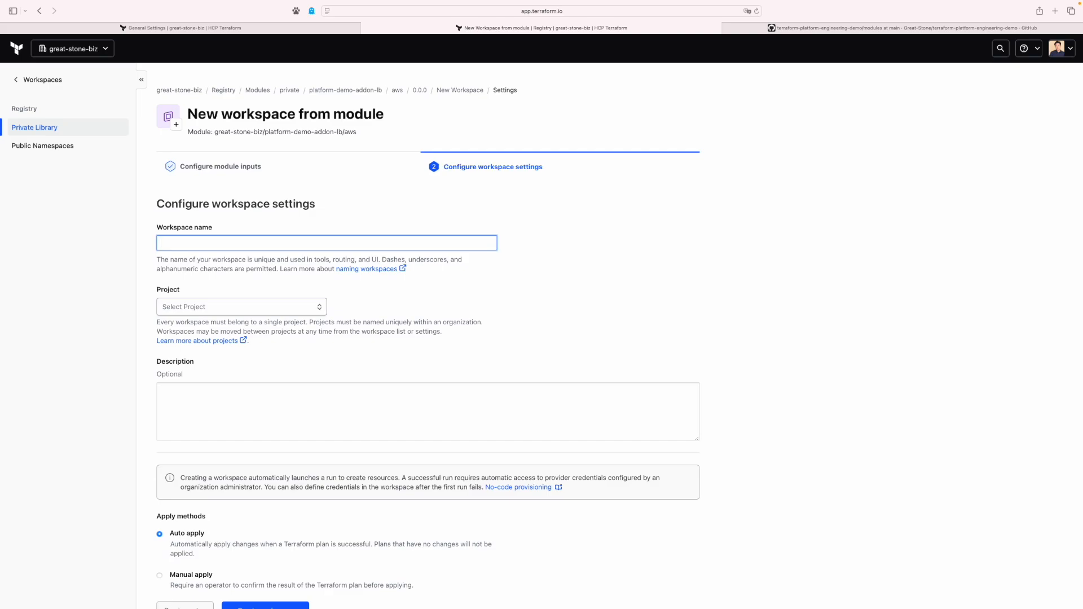
Name the workspace demo-addon-lb, put it in project no-code-platform-demo, and create it.
{"action": "key", "text": "super+v"}
{"action": "left_click_drag", "start_coordinate": [182, 243], "coordinate": [215, 243]}
{"action": "type", "text": "addon-lb"}
{"action": "left_click", "coordinate": [241, 307]}
{"action": "scroll", "coordinate": [215, 395], "scroll_direction": "down", "scroll_amount": 2}
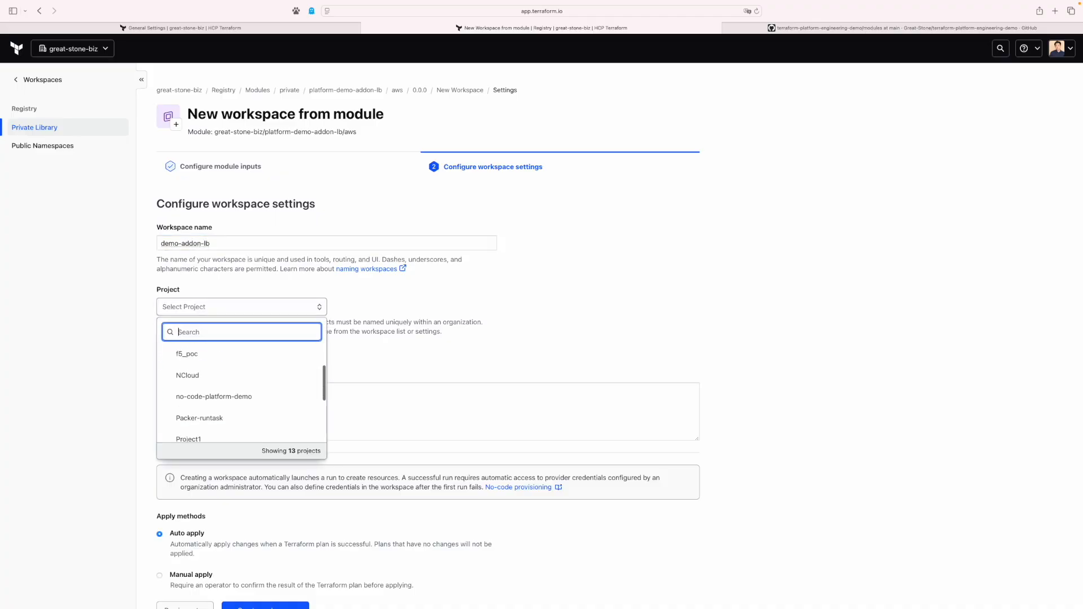
{"action": "left_click", "coordinate": [214, 394]}
{"action": "scroll", "coordinate": [542, 338], "scroll_direction": "down", "scroll_amount": 2}
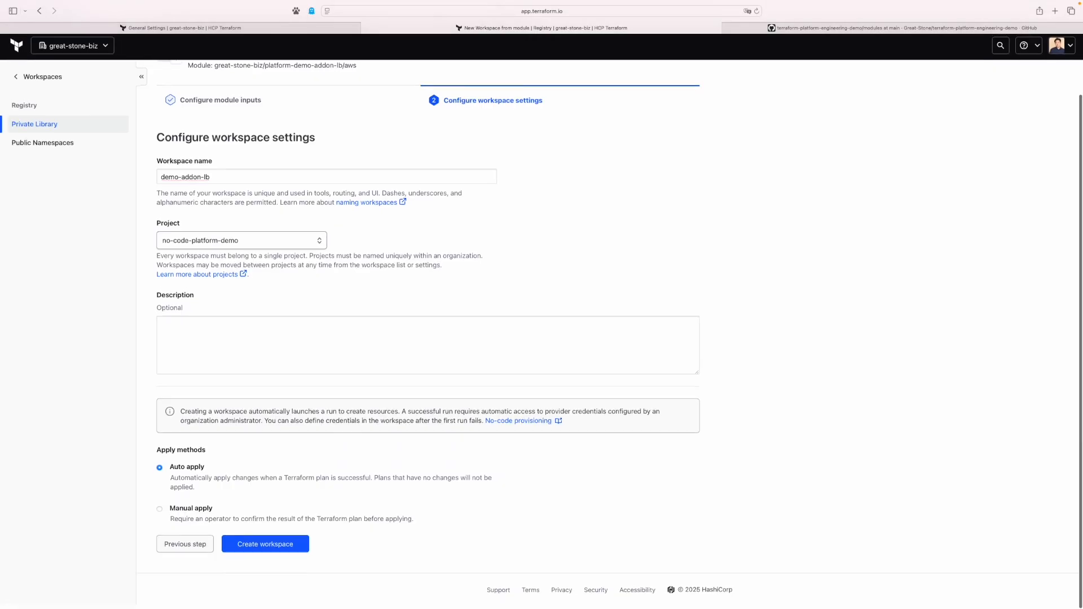
{"action": "left_click", "coordinate": [266, 547]}
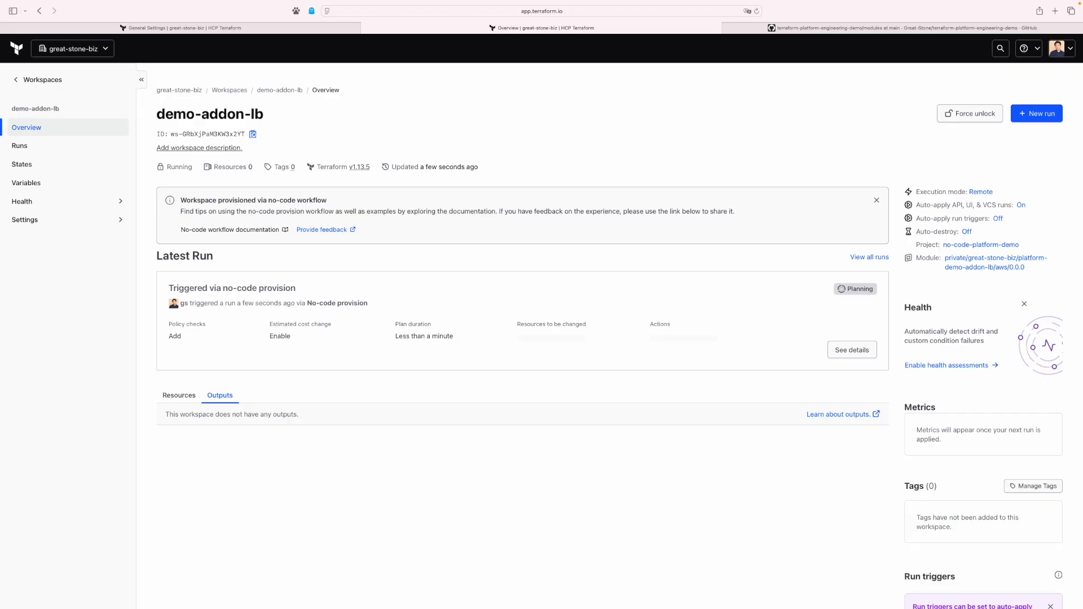
Follow the demo-addon-lb run's plan and apply output, then switch to the AWS console.
{"action": "left_click", "coordinate": [852, 350]}
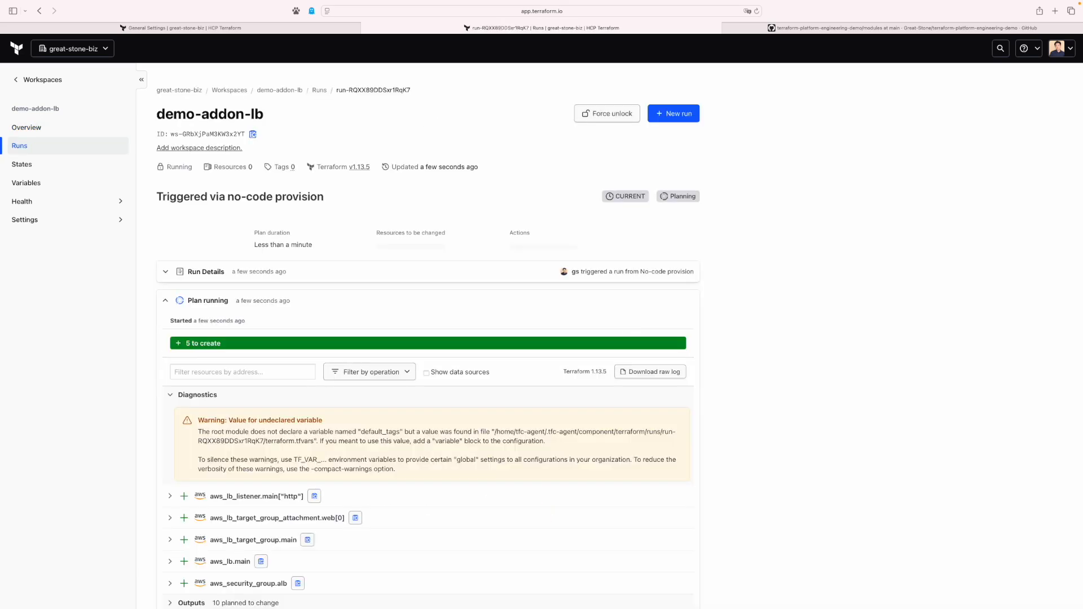
{"action": "scroll", "coordinate": [429, 339], "scroll_direction": "down", "scroll_amount": 5}
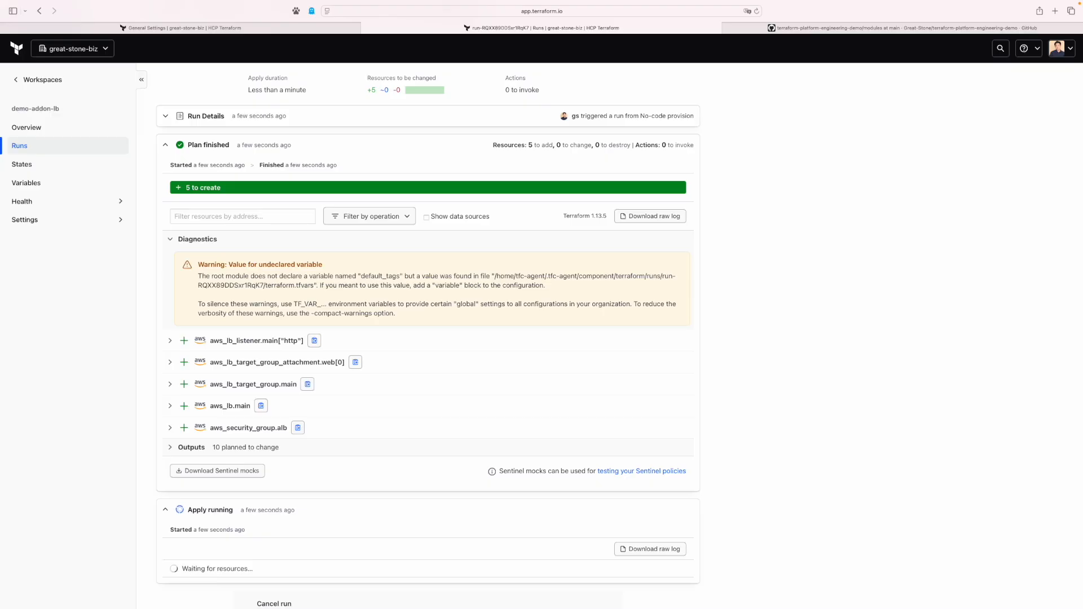
{"action": "scroll", "coordinate": [541, 339], "scroll_direction": "down", "scroll_amount": 5}
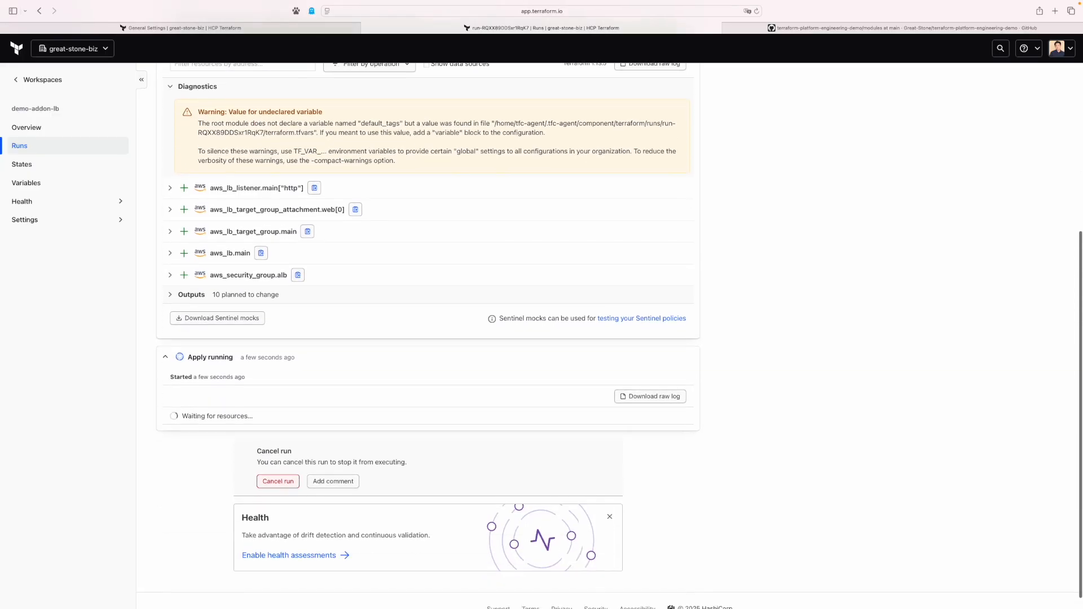
{"action": "scroll", "coordinate": [541, 338], "scroll_direction": "down", "scroll_amount": 1}
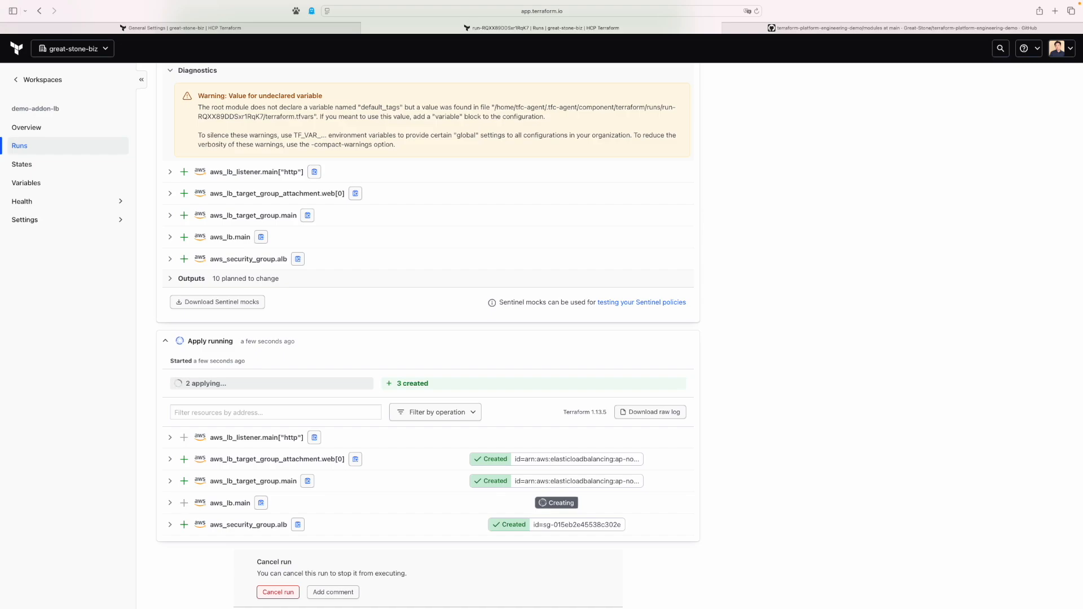
{"action": "key", "text": "ctrl+Left"}
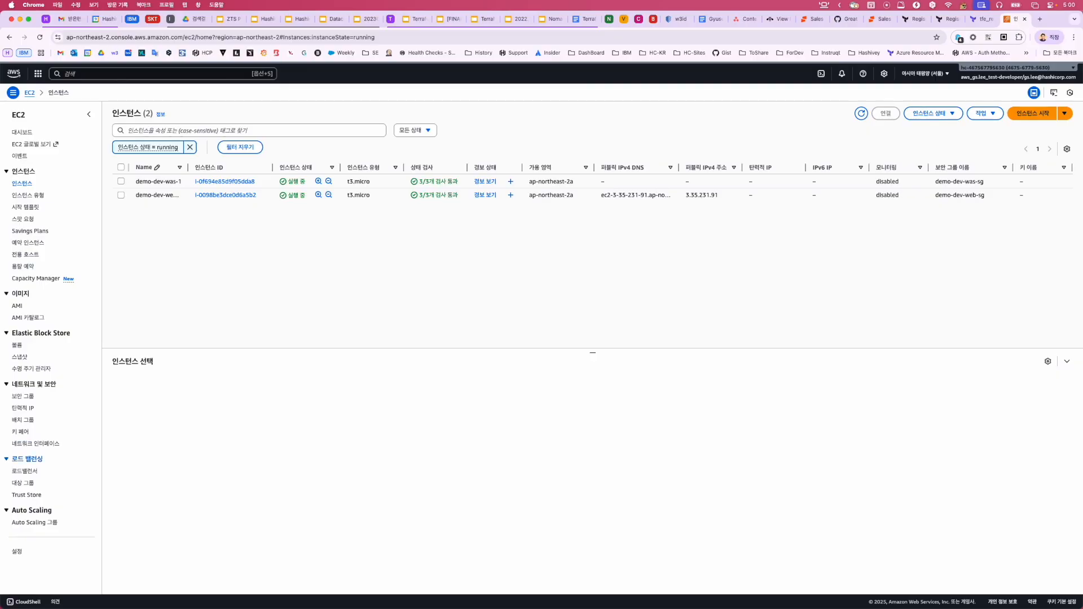
Select demo-dev-alb under Load Balancers and view its resource map and network mapping.
{"action": "left_click", "coordinate": [24, 471]}
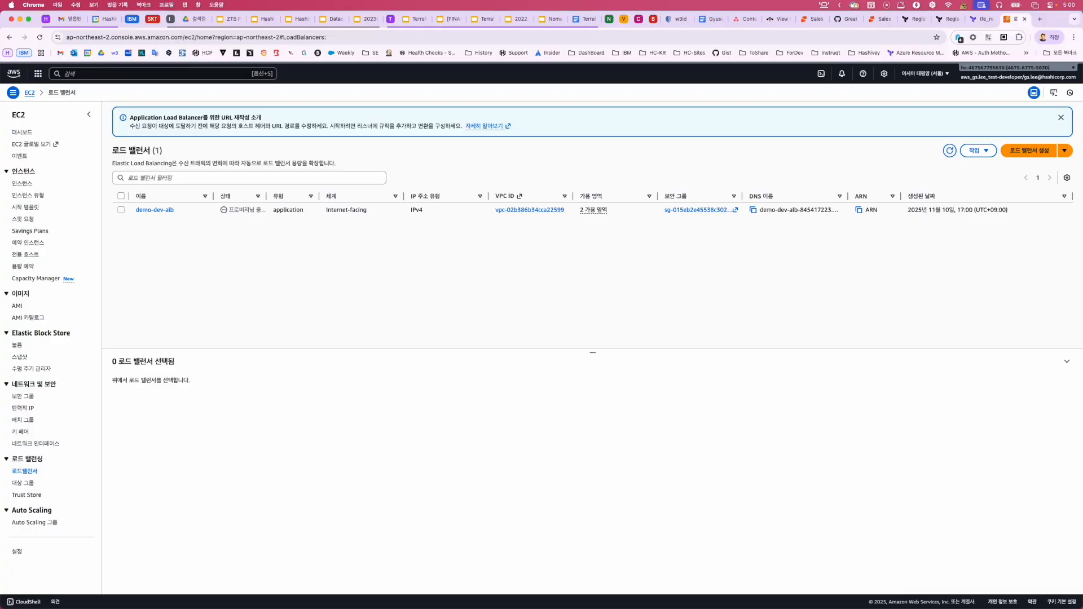
{"action": "left_click", "coordinate": [120, 210]}
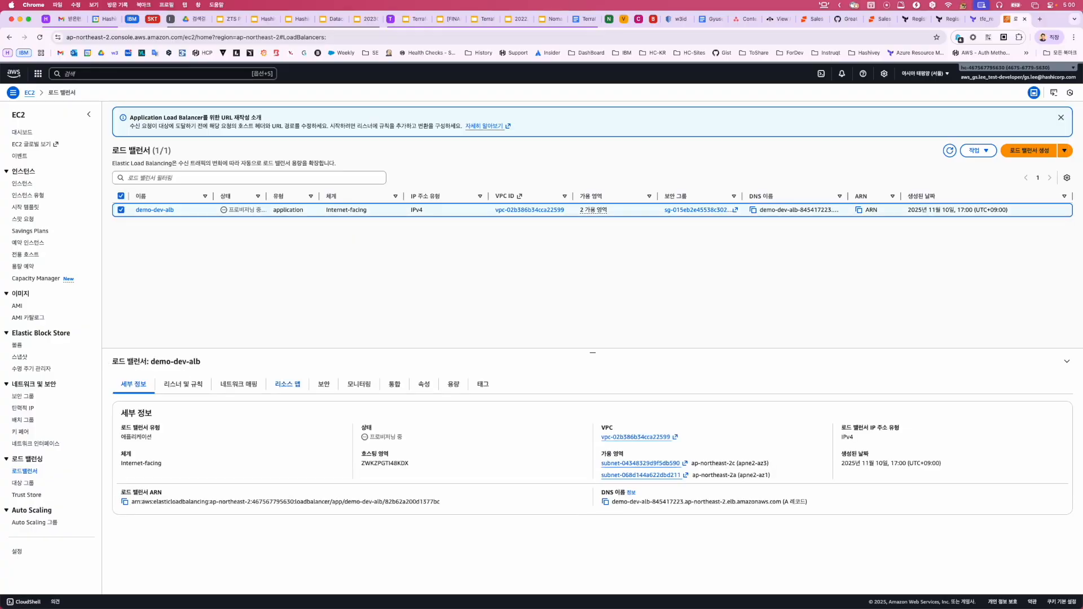
{"action": "left_click", "coordinate": [287, 384]}
{"action": "left_click", "coordinate": [239, 384]}
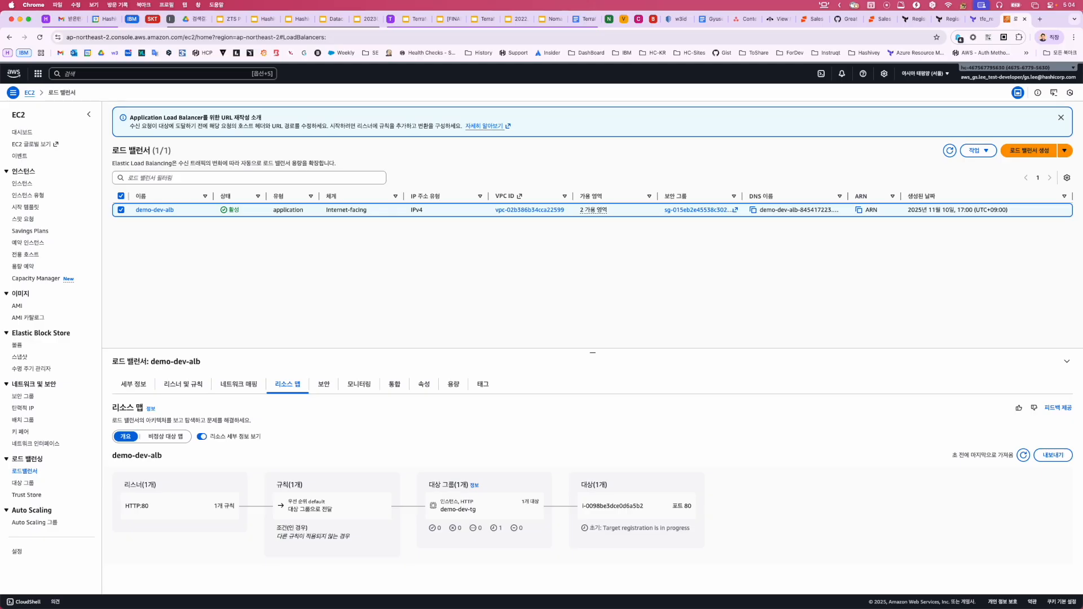
Return to the slides and advance to the closing '감사합니다' slide.
{"action": "key", "text": "ctrl+Left"}
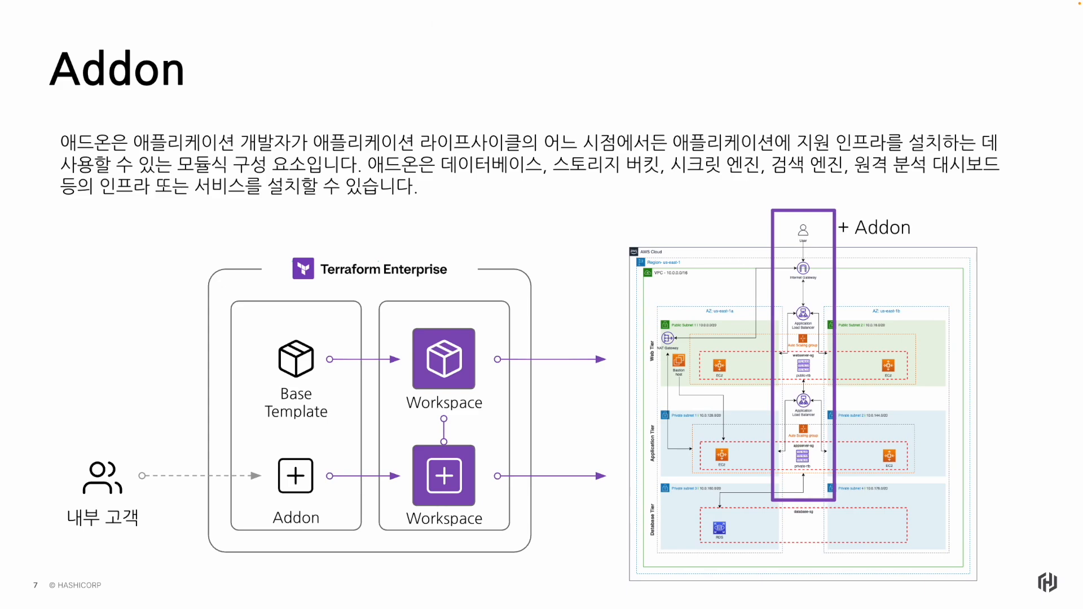
{"action": "key", "text": "Right"}
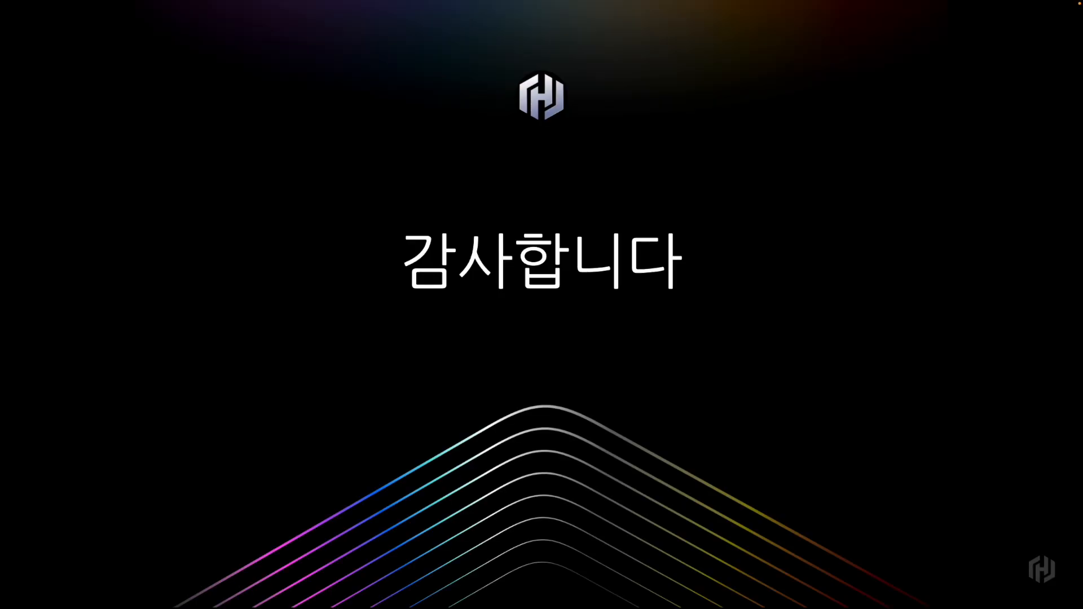